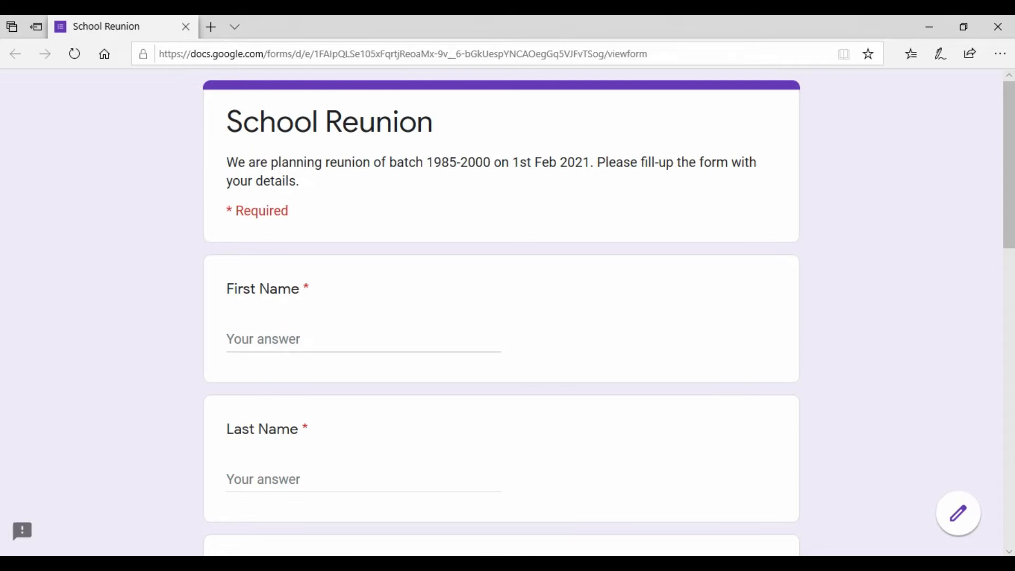
Fill in the respondent's first name and last name in the School Reunion form.
{"action": "scroll", "coordinate": [298, 339], "scroll_direction": "down", "scroll_amount": 1}
{"action": "left_click", "coordinate": [305, 266]}
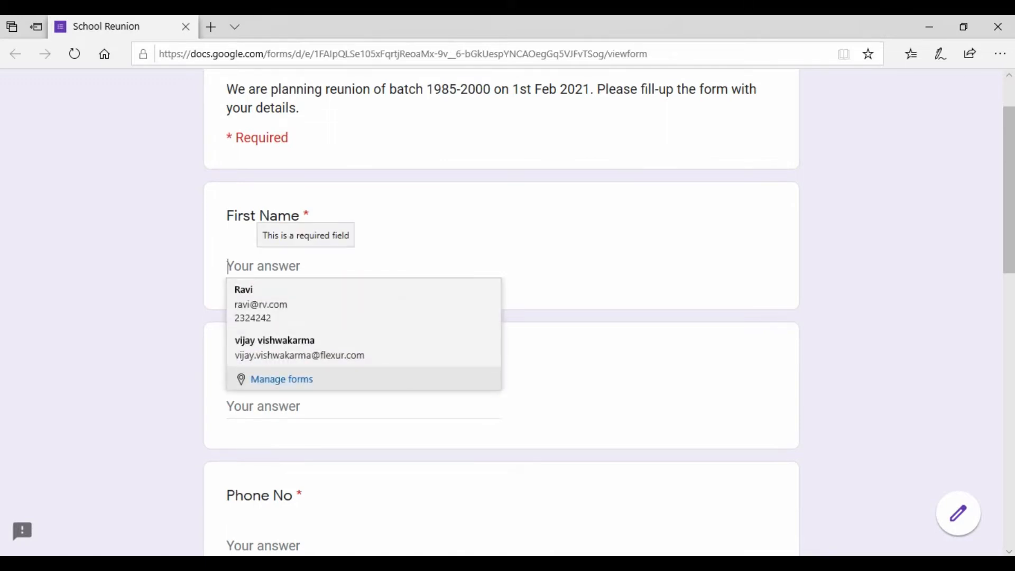
{"action": "key", "text": "Tab"}
{"action": "key", "text": "Tab"}
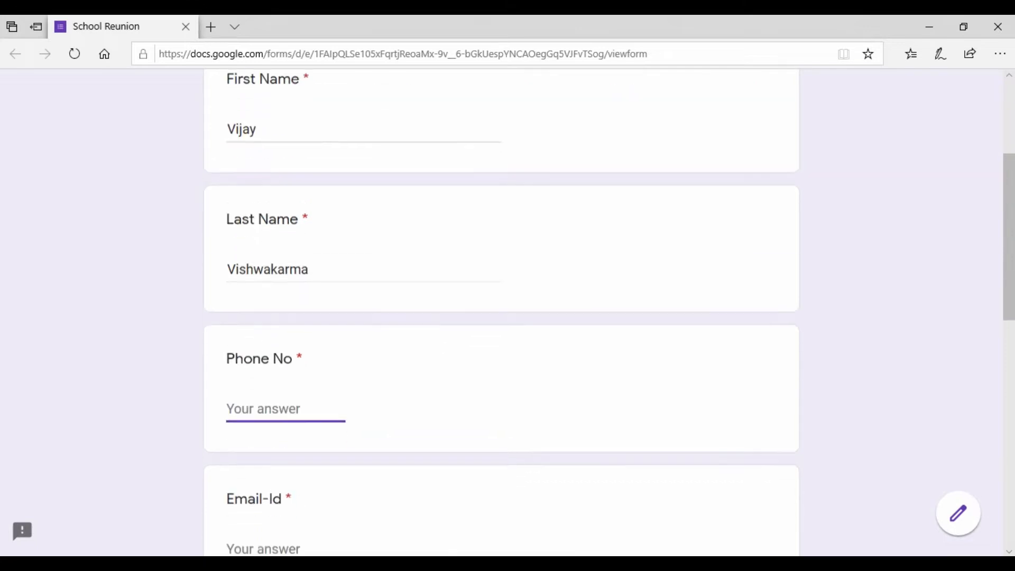
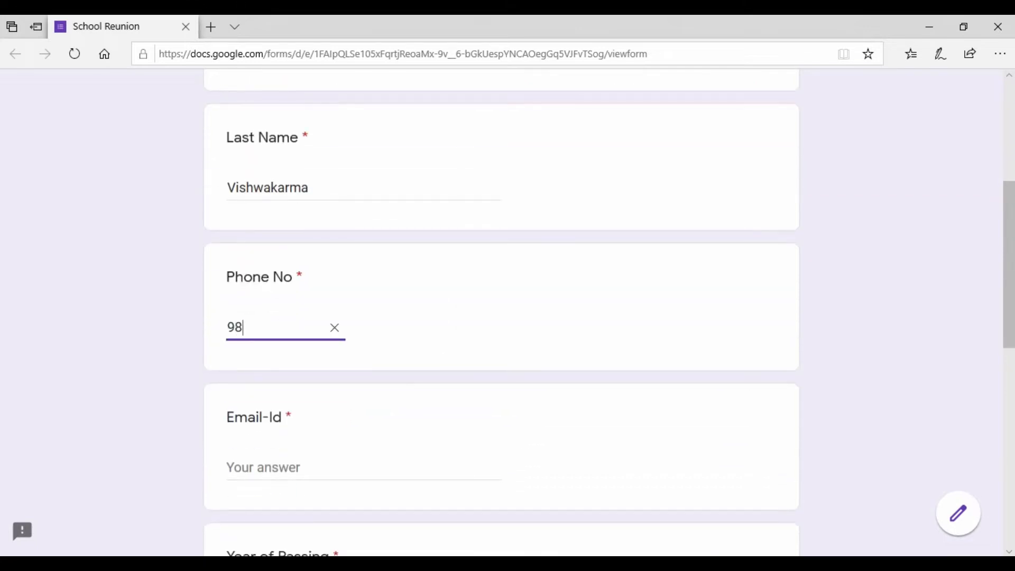
Enter the respondent's phone number as the answer to the Phone No question.
{"action": "key", "text": "Tab"}
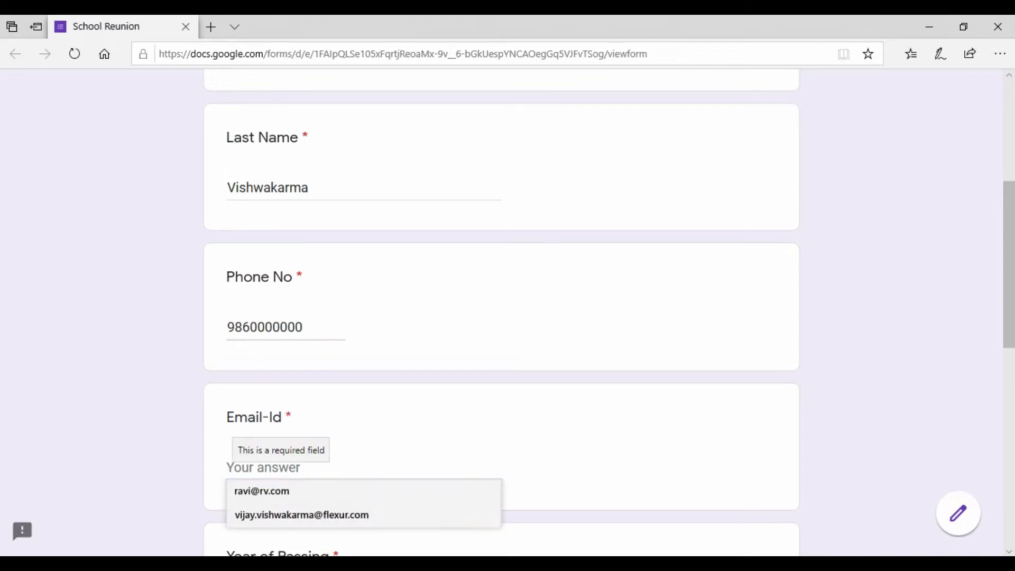
Set Year of Passing to 1999 and answer Yes to Attending School Reunion.
{"action": "scroll", "coordinate": [502, 312], "scroll_direction": "down", "scroll_amount": 4}
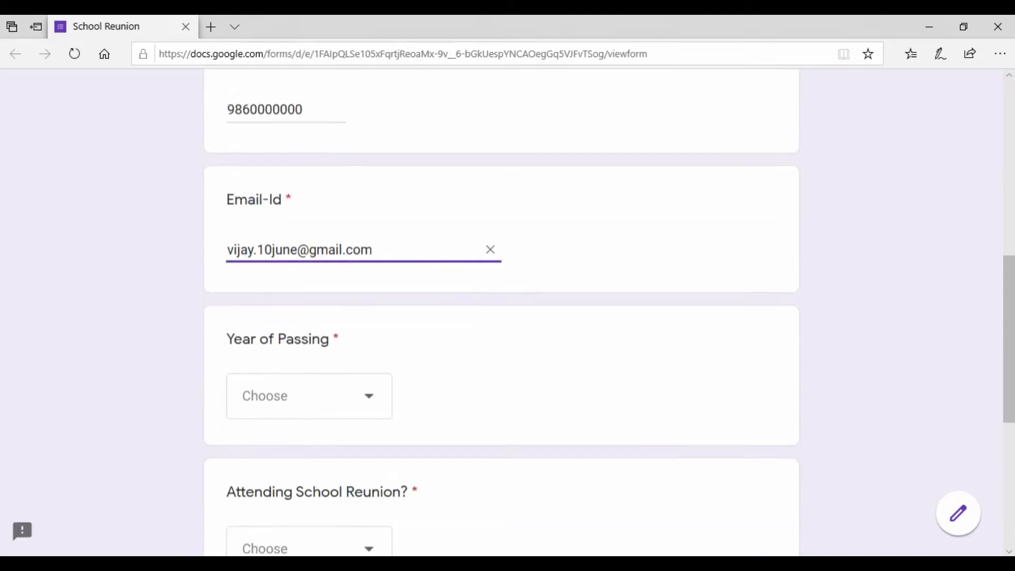
{"action": "left_click", "coordinate": [310, 395]}
{"action": "left_click", "coordinate": [257, 415]}
{"action": "scroll", "coordinate": [501, 312], "scroll_direction": "down", "scroll_amount": 3}
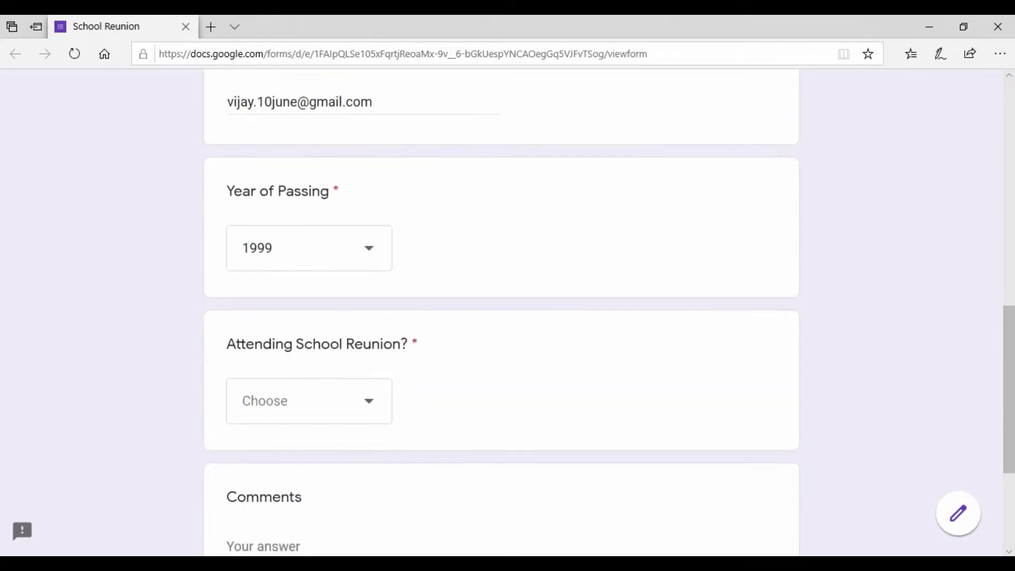
{"action": "left_click", "coordinate": [309, 400]}
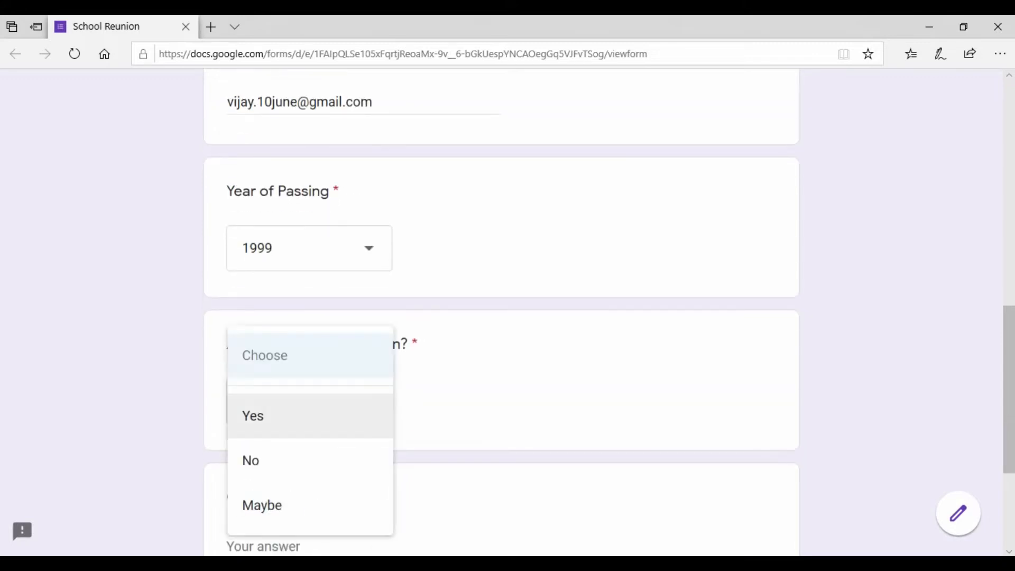
{"action": "left_click", "coordinate": [254, 415]}
Enter the comment "Excited to meet everyone!" and submit the completed form.
{"action": "scroll", "coordinate": [254, 415], "scroll_direction": "down", "scroll_amount": 3}
{"action": "left_click", "coordinate": [257, 400]}
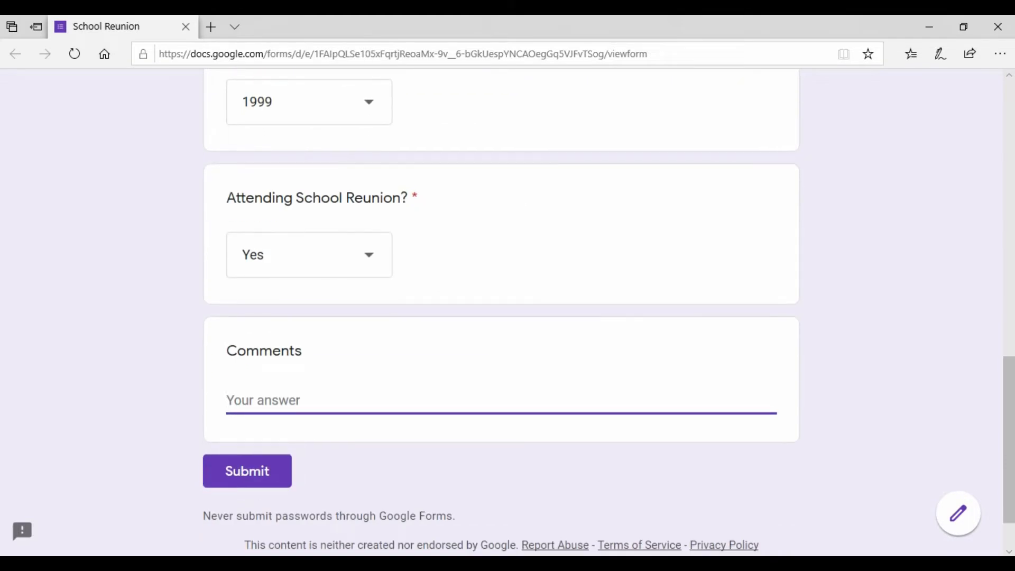
{"action": "type", "text": "Ec"}
{"action": "key", "text": "BackSpace"}
{"action": "type", "text": "xiceted"}
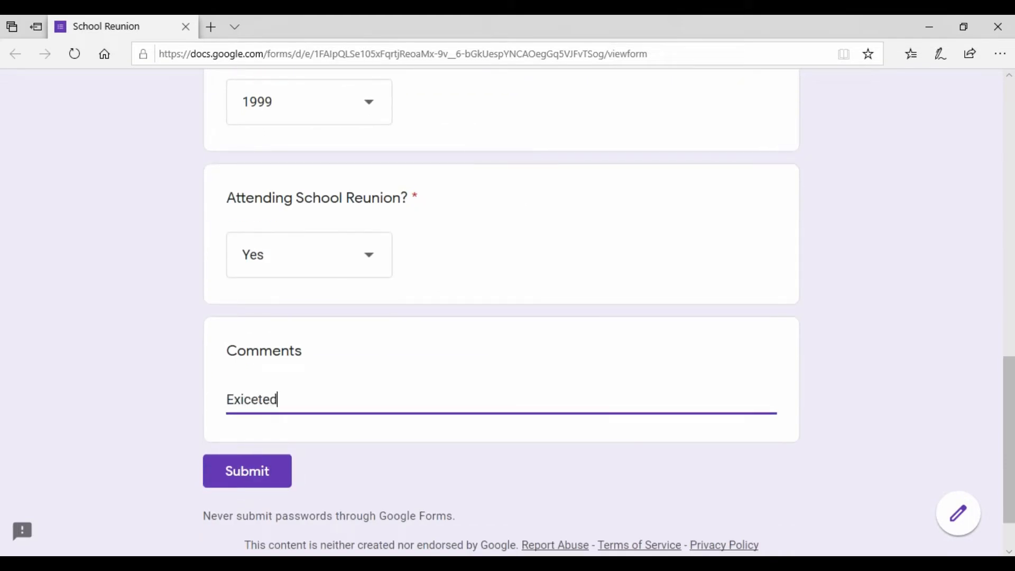
{"action": "type", "text": " to"}
{"action": "right_click", "coordinate": [233, 407]}
{"action": "left_click", "coordinate": [249, 420]}
{"action": "type", "text": "meet ee"}
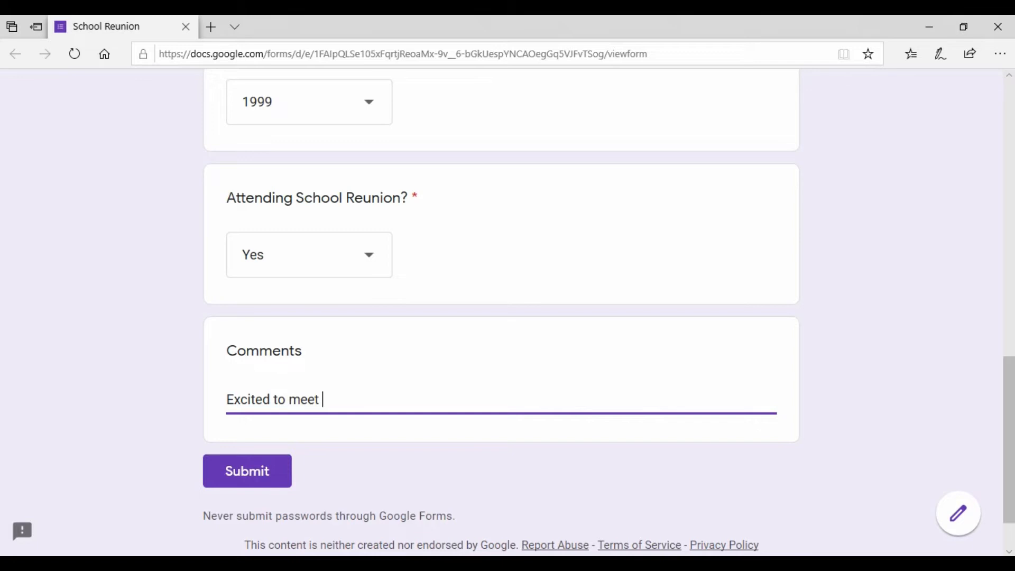
{"action": "key", "text": "BackSpace"}
{"action": "type", "text": "veryone!"}
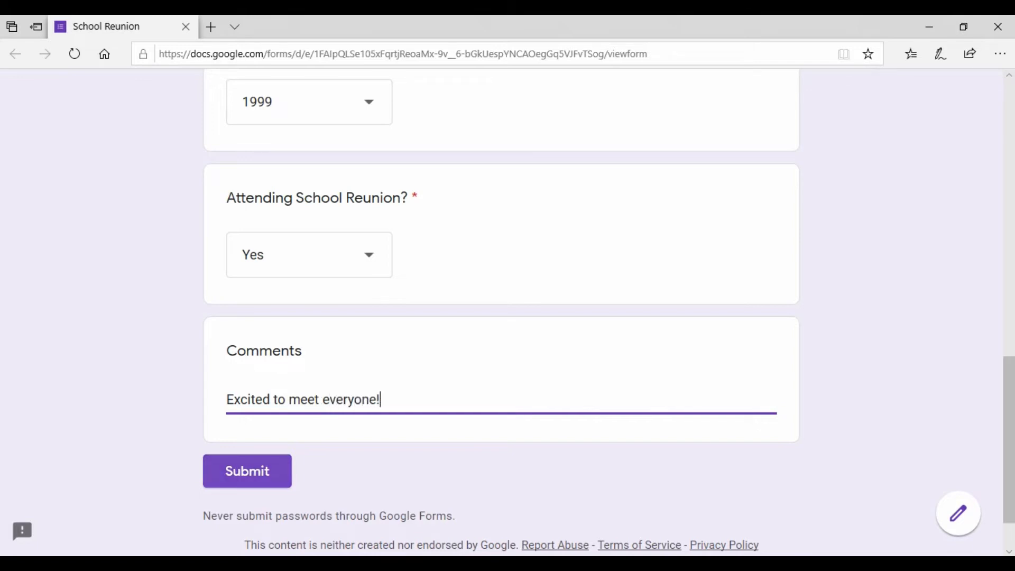
{"action": "left_click", "coordinate": [247, 471]}
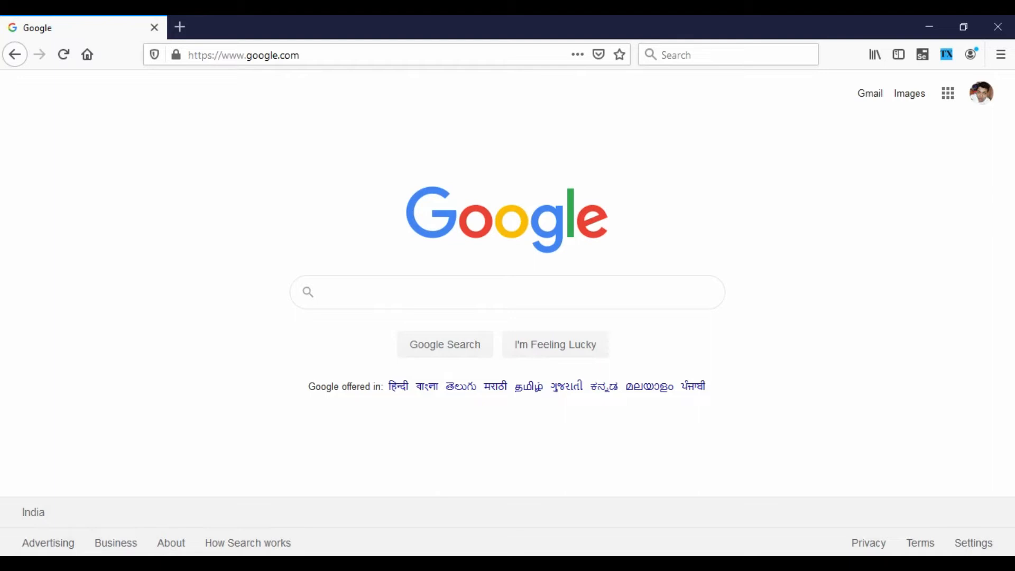
Search Google for "google forms" and open the personal version of Google Forms from its about page.
{"action": "left_click", "coordinate": [325, 292]}
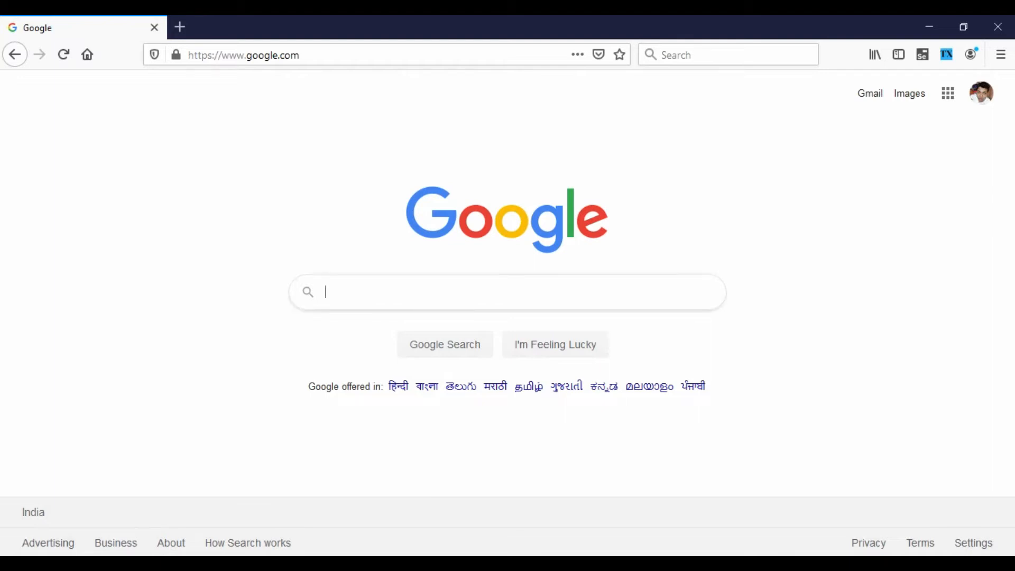
{"action": "type", "text": "google forms"}
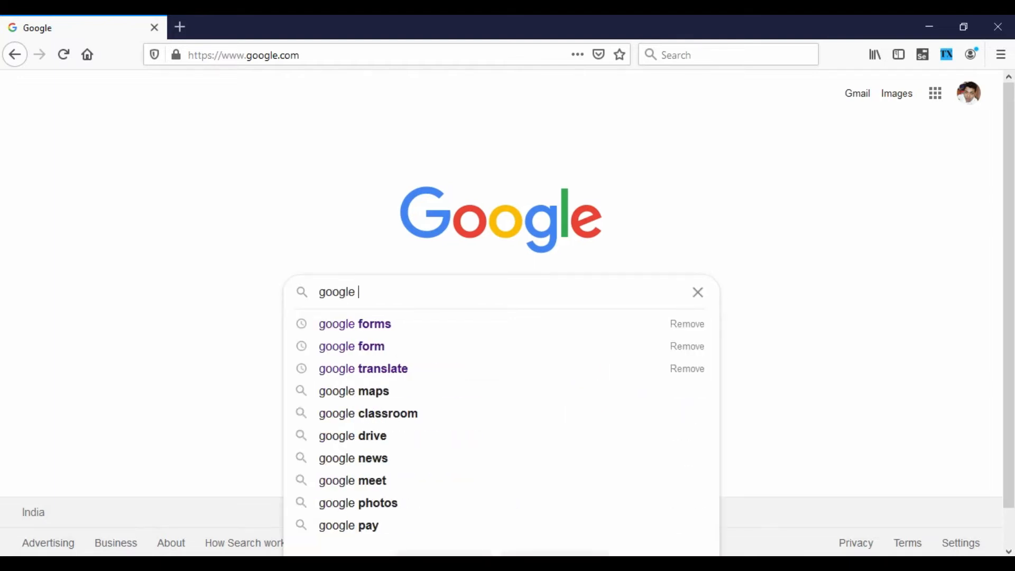
{"action": "key", "text": "Return"}
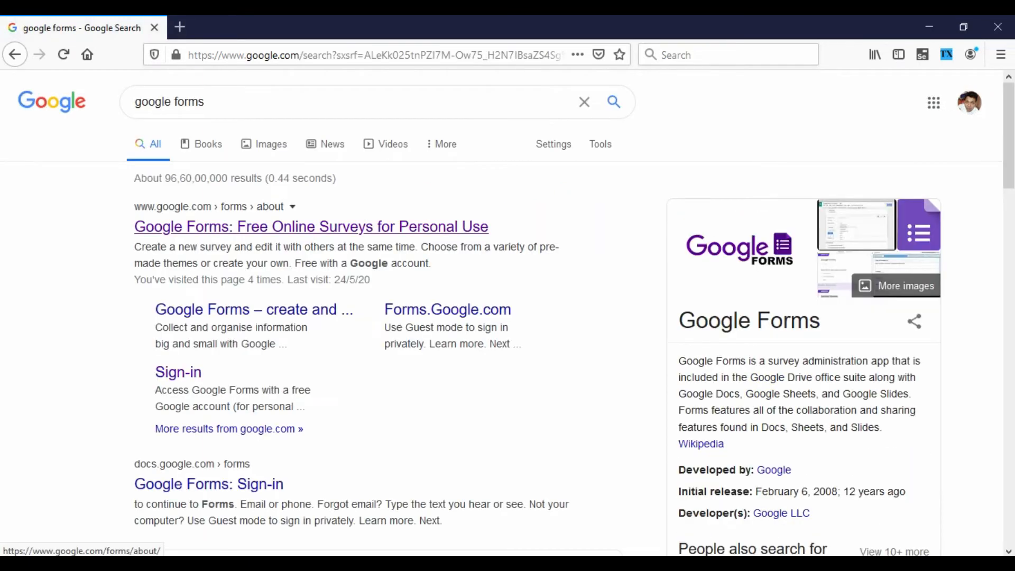
{"action": "left_click", "coordinate": [311, 227]}
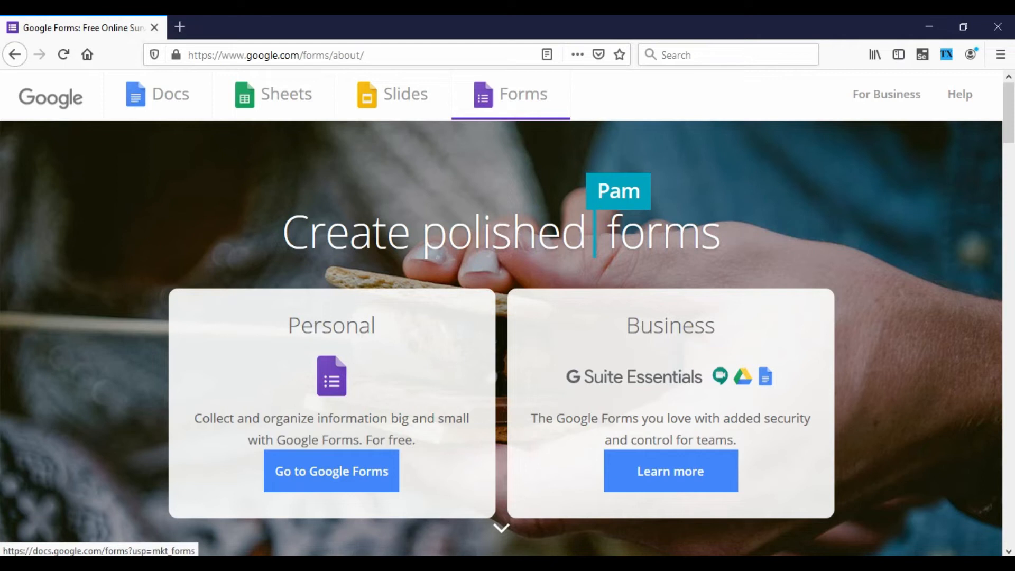
{"action": "left_click", "coordinate": [331, 471]}
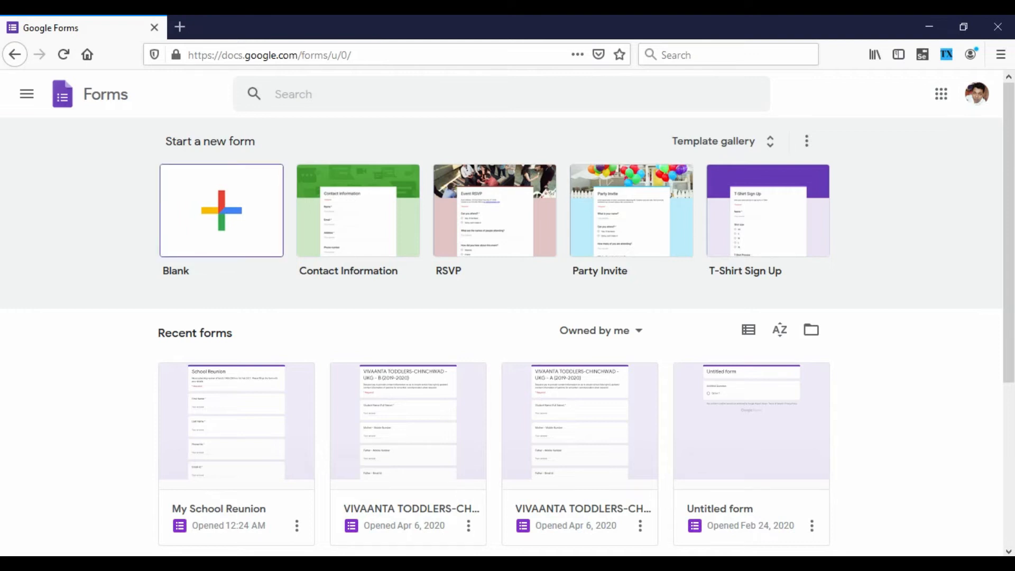
Create a blank form and use "My School Reunion - Batch (1985-2000)" as both its file name and its title.
{"action": "left_click", "coordinate": [222, 210]}
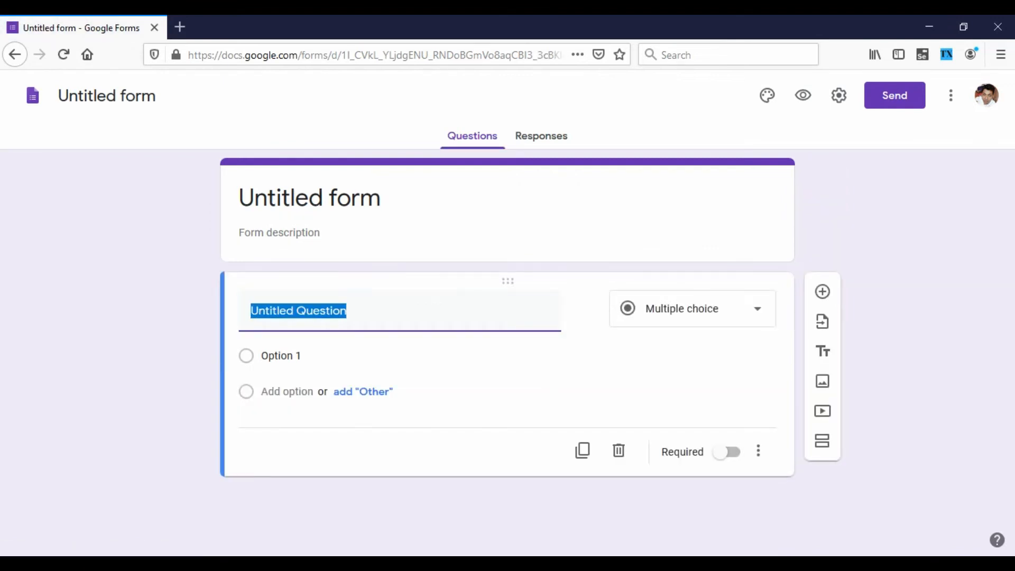
{"action": "left_click", "coordinate": [107, 96]}
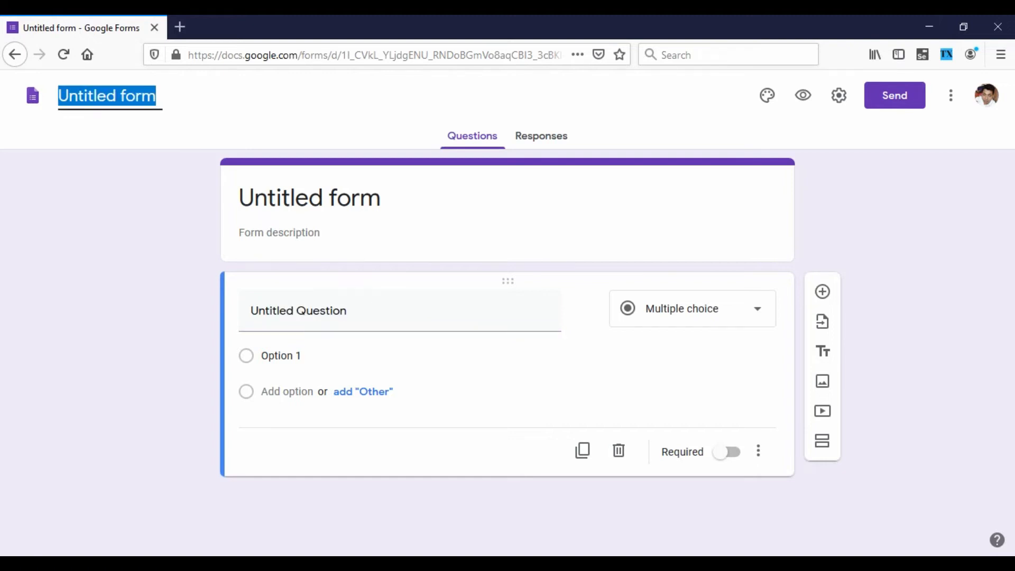
{"action": "type", "text": "My "}
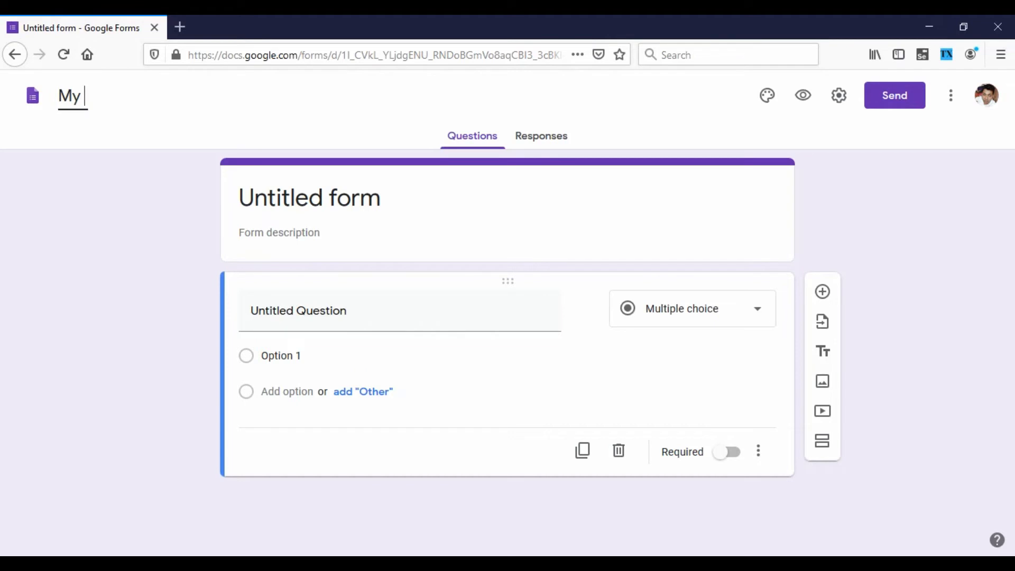
{"action": "type", "text": "School RE"}
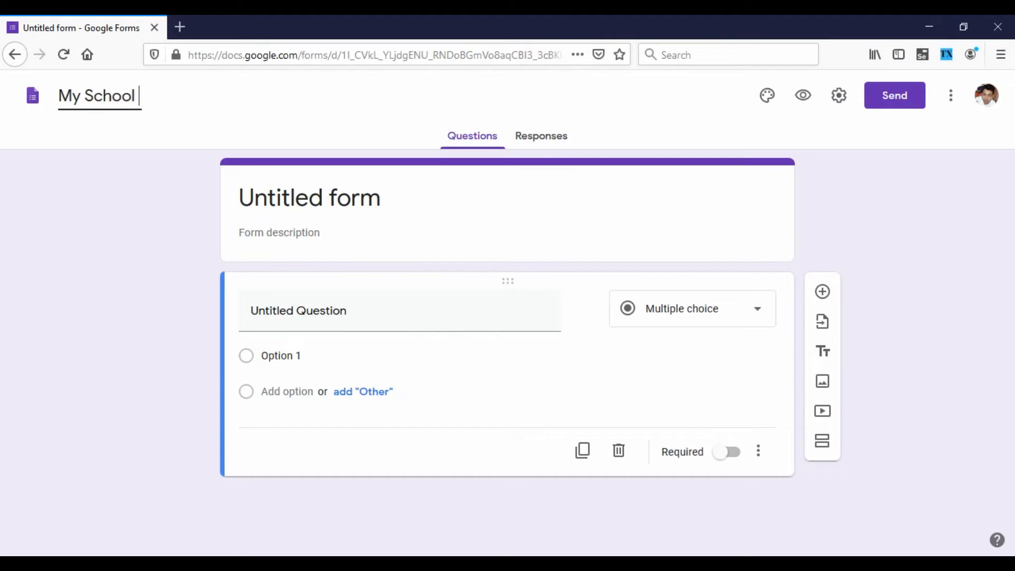
{"action": "key", "text": "BackSpace"}
{"action": "type", "text": "eu"}
{"action": "type", "text": "nion"}
{"action": "type", "text": " ()"}
{"action": "key", "text": "BackSpace"}
{"action": "key", "text": "BackSpace"}
{"action": "type", "text": "- Ba"}
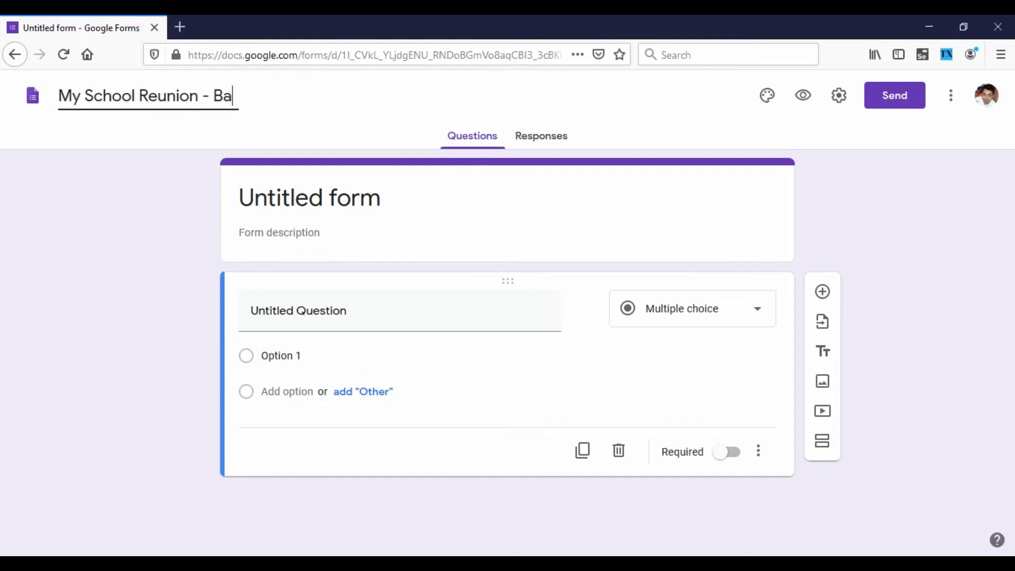
{"action": "type", "text": "tch (19)"}
{"action": "key", "text": "Left"}
{"action": "type", "text": "1985-"}
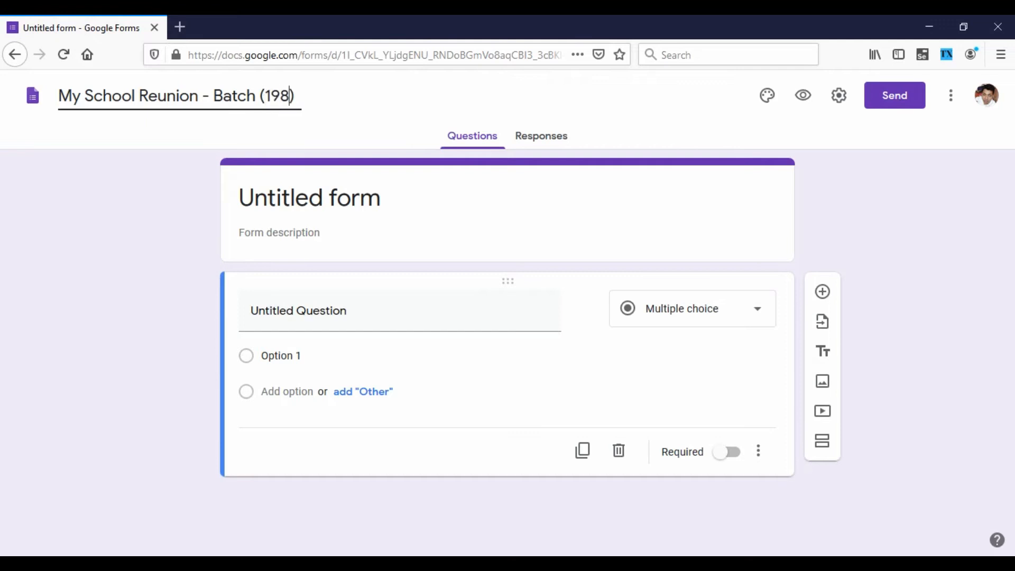
{"action": "type", "text": "2000"}
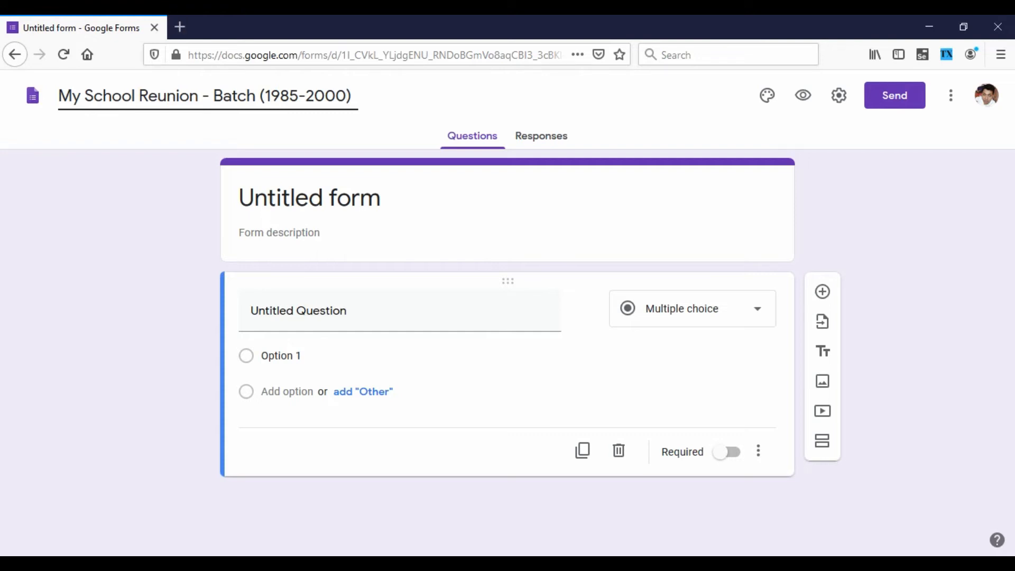
{"action": "left_click", "coordinate": [309, 198]}
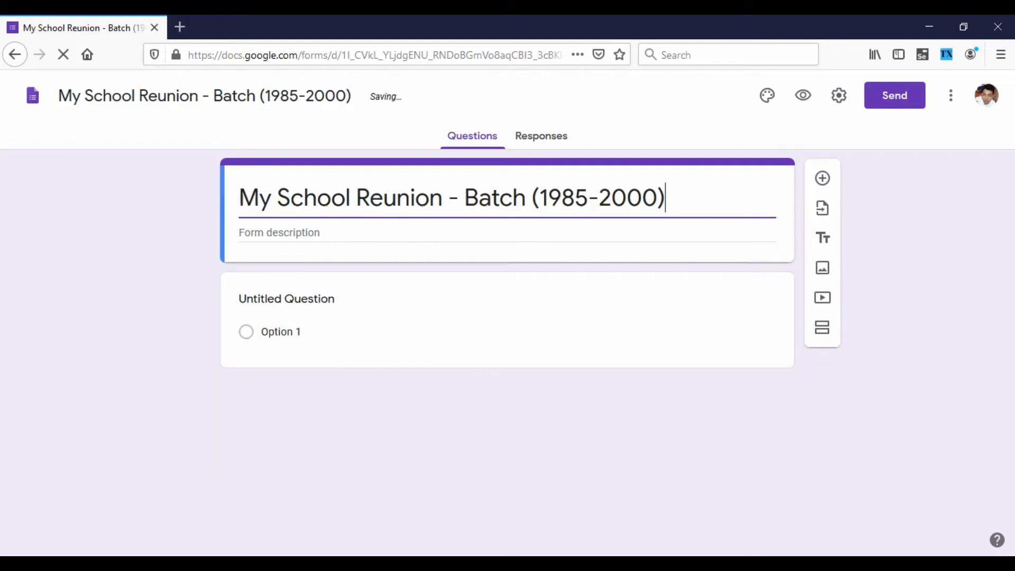
Enter the description "We are planning school reunion for Batch 1985 - 2000 on 1st Feb, 2021. Venue: ABC Farms Pune. Please fill your details for the same.".
{"action": "left_click", "coordinate": [328, 232]}
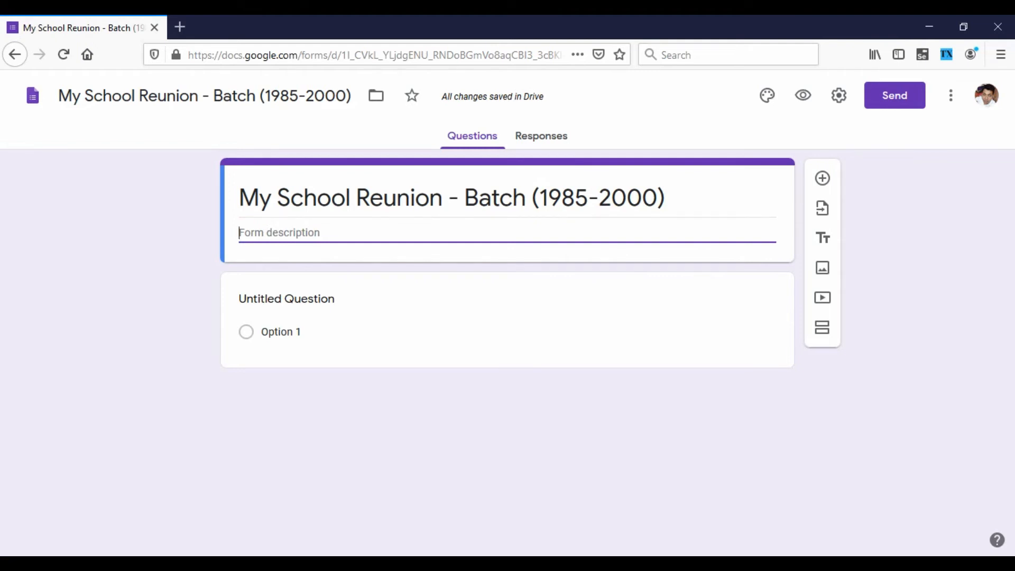
{"action": "type", "text": "We are planning school reunion for Batch 1985 - 2000 on 1st Frb"}
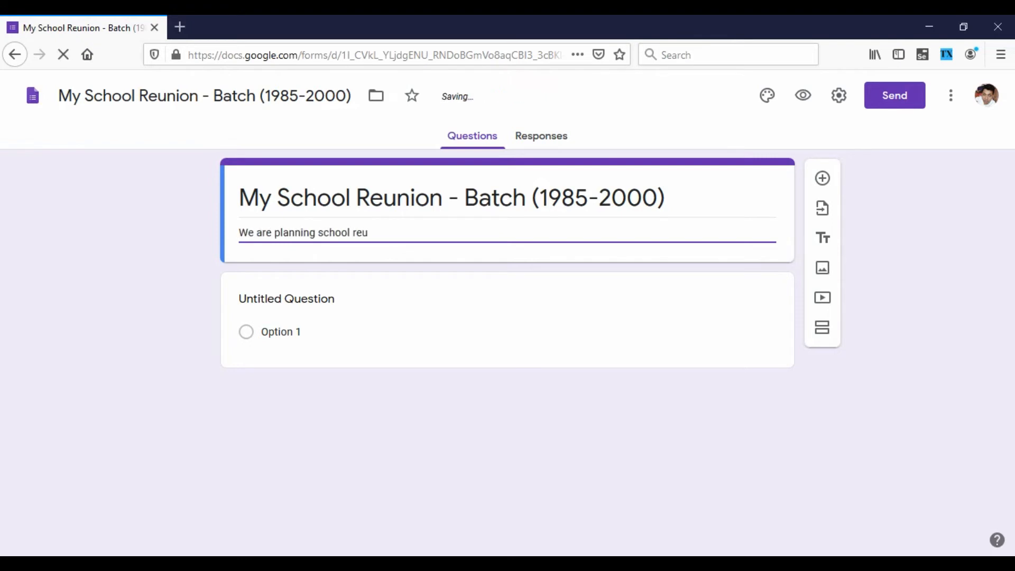
{"action": "key", "text": "BackSpace"}
{"action": "key", "text": "BackSpace"}
{"action": "type", "text": "eb, "}
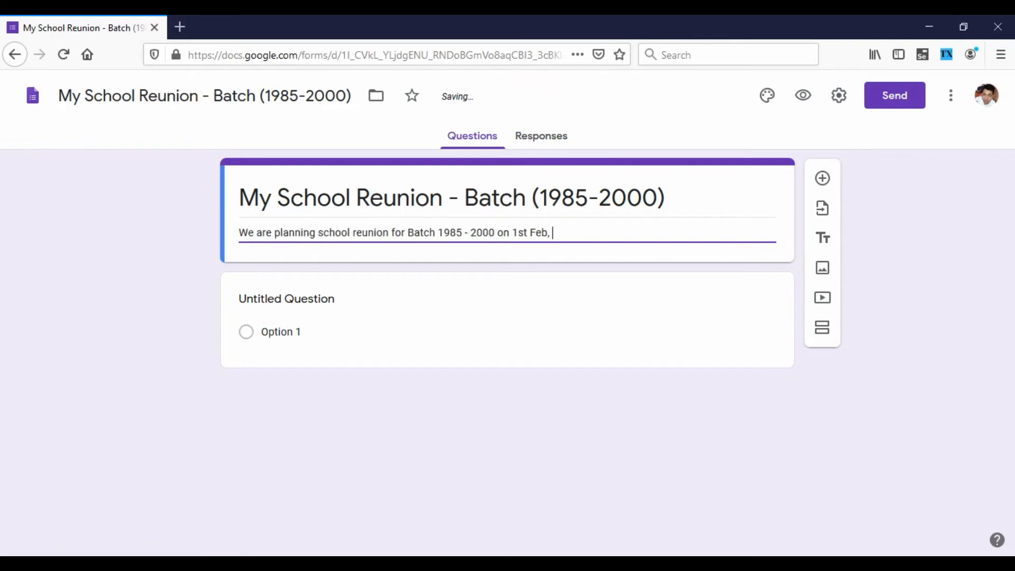
{"action": "type", "text": "2021. Venue: ABC Farms Pune. Please fill your details for the sa"}
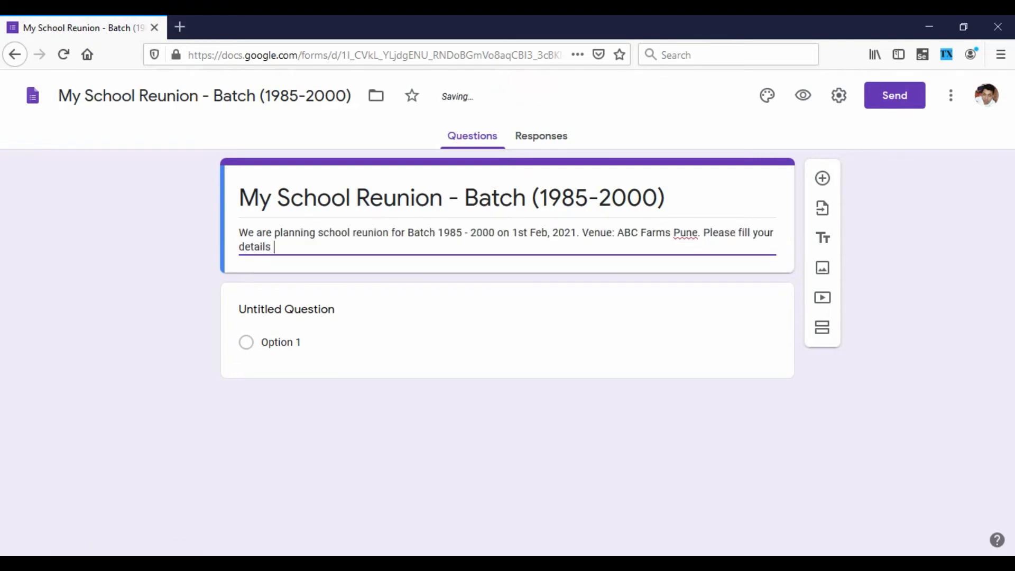
{"action": "type", "text": "me."}
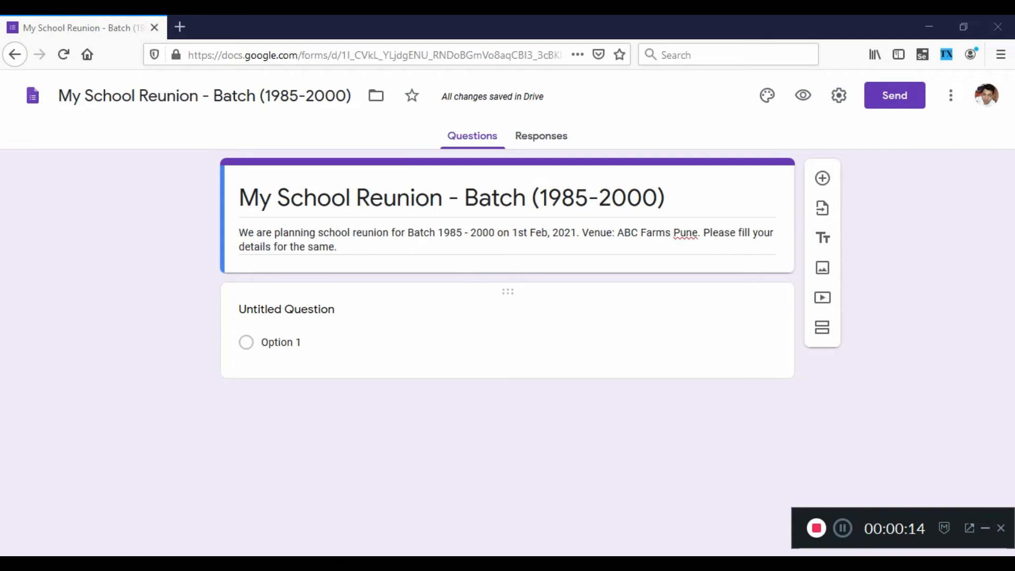
Turn the untitled question into a required short-answer question titled "First Name".
{"action": "left_click", "coordinate": [286, 309]}
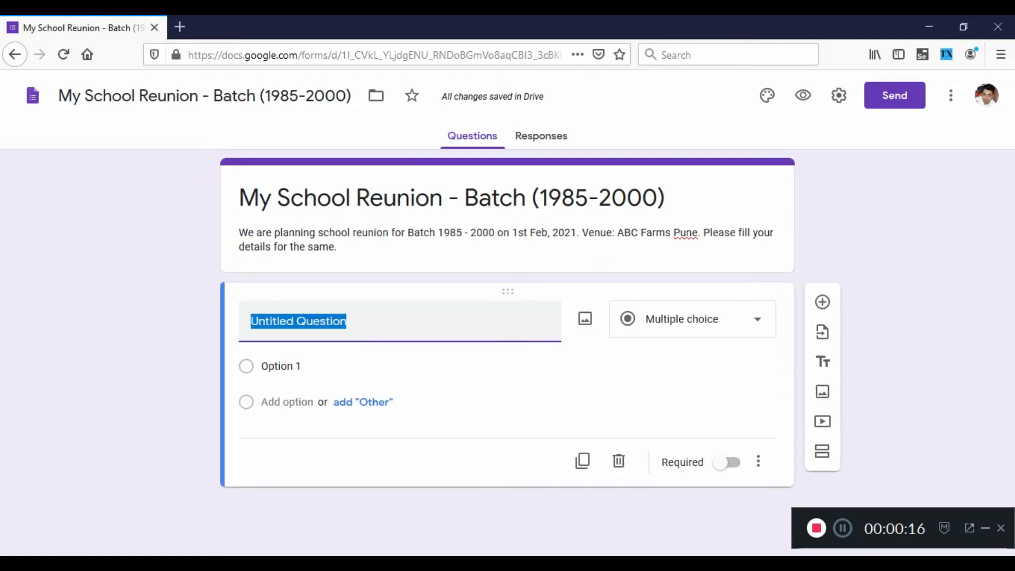
{"action": "type", "text": "First Name"}
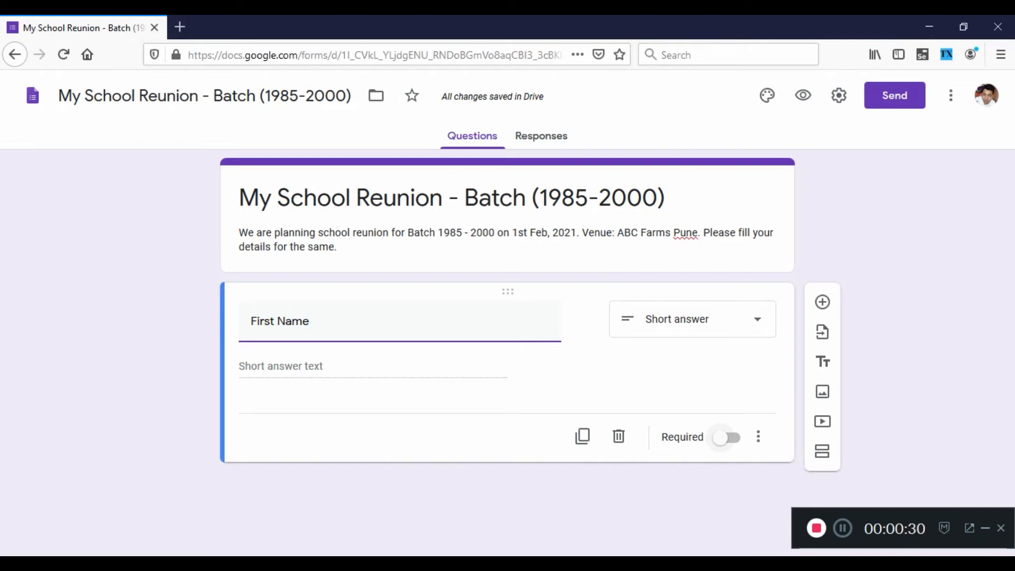
{"action": "left_click", "coordinate": [727, 437]}
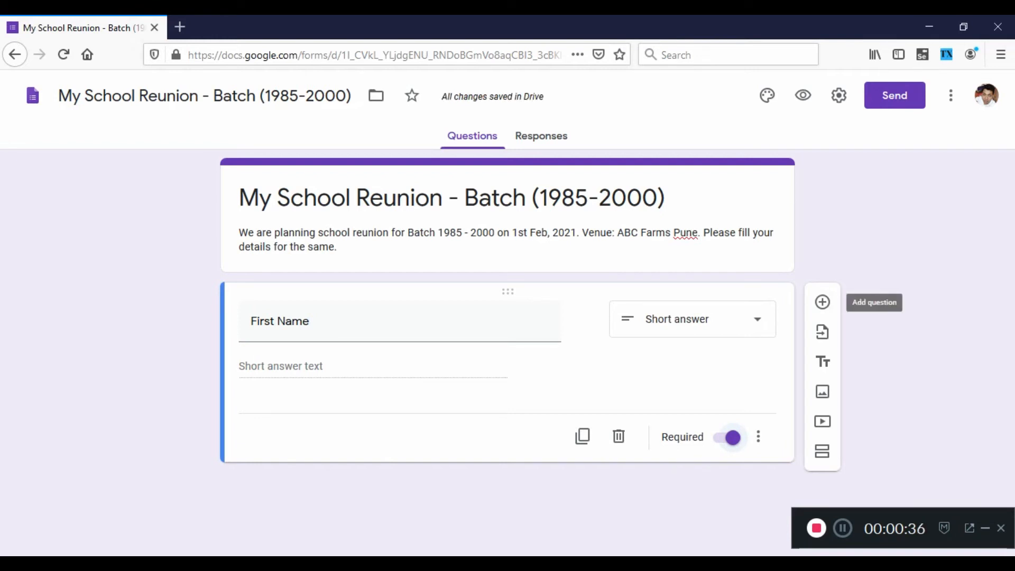
{"action": "key", "text": "F5"}
Add a required short-answer question titled "Last Name" below the First Name question.
{"action": "left_click", "coordinate": [822, 302]}
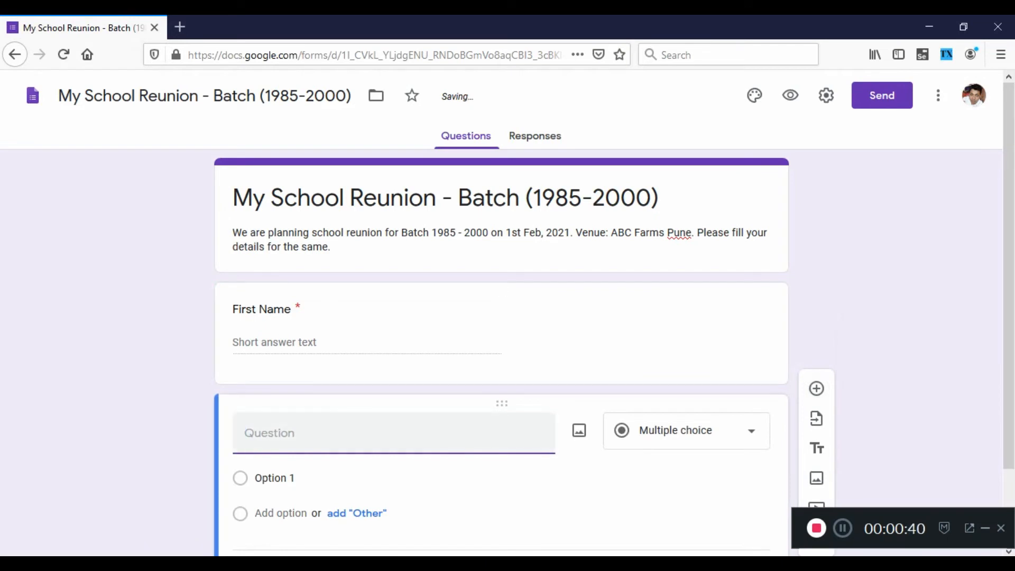
{"action": "type", "text": "Last Name"}
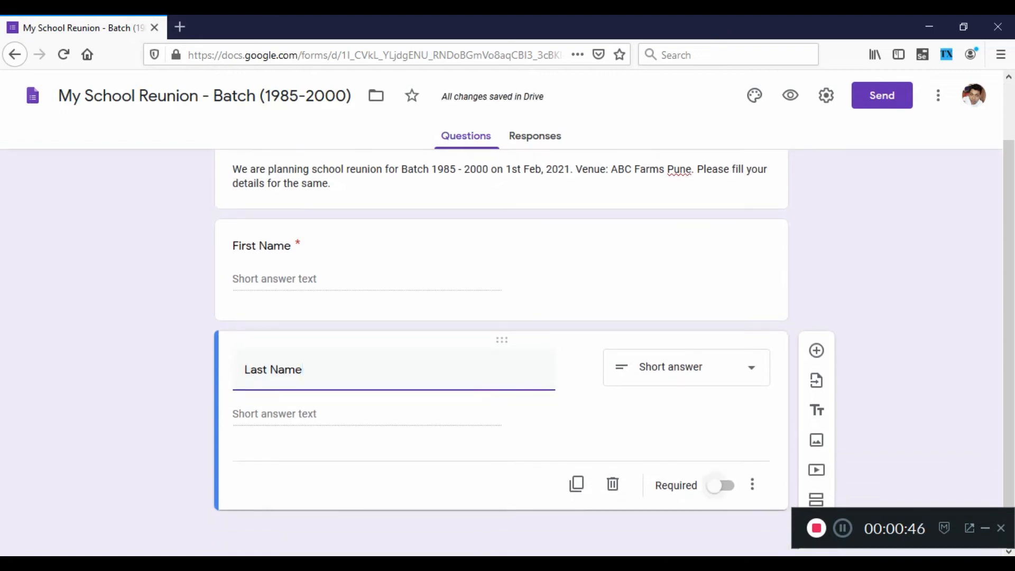
{"action": "left_click", "coordinate": [721, 486]}
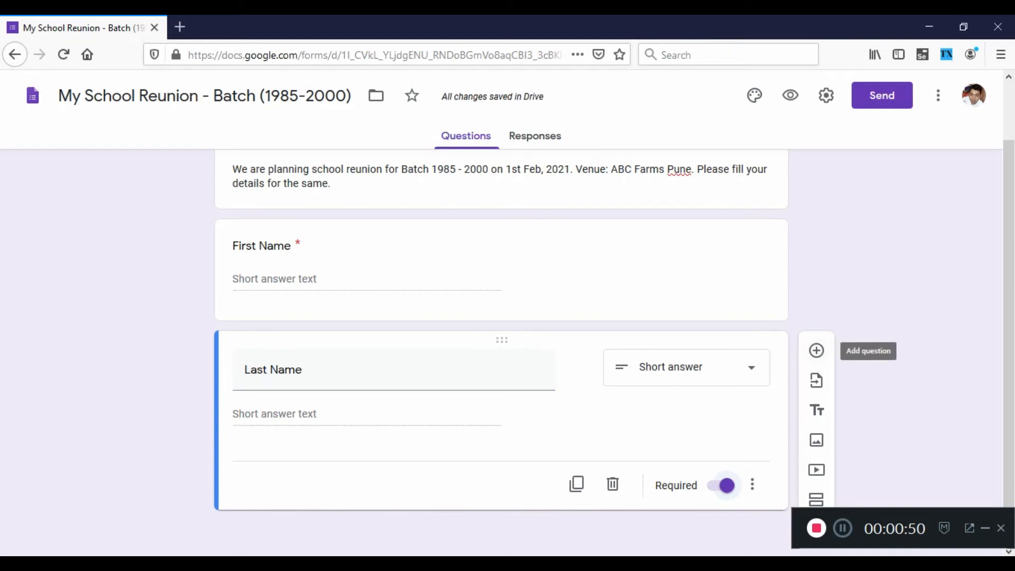
Add a required short-answer question titled "Phone Number" below the Last Name question.
{"action": "left_click", "coordinate": [817, 350]}
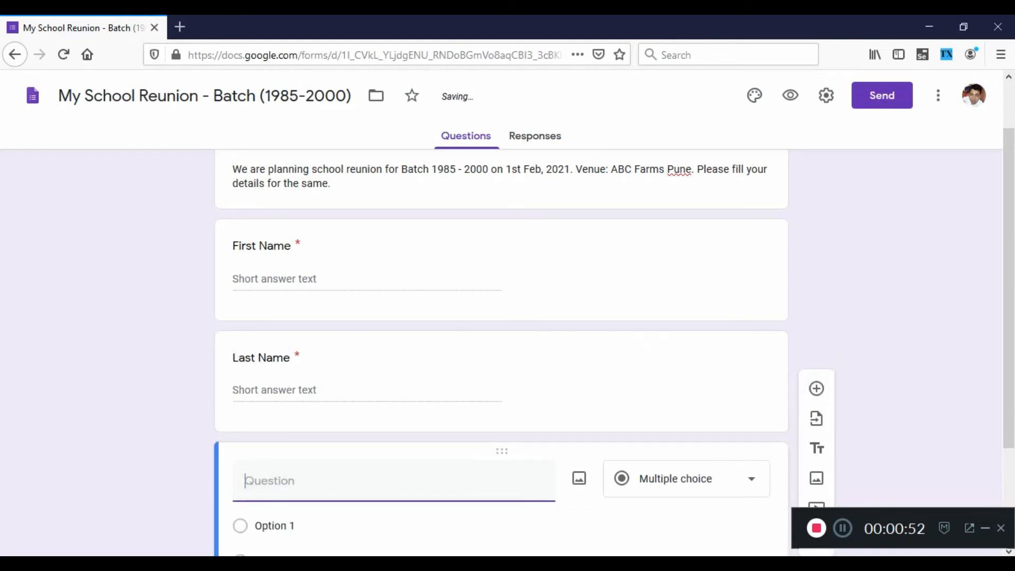
{"action": "type", "text": "Ph"}
{"action": "type", "text": "h"}
{"action": "key", "text": "BackSpace"}
{"action": "type", "text": "one Numne"}
{"action": "key", "text": "BackSpace"}
{"action": "key", "text": "BackSpace"}
{"action": "type", "text": "ber"}
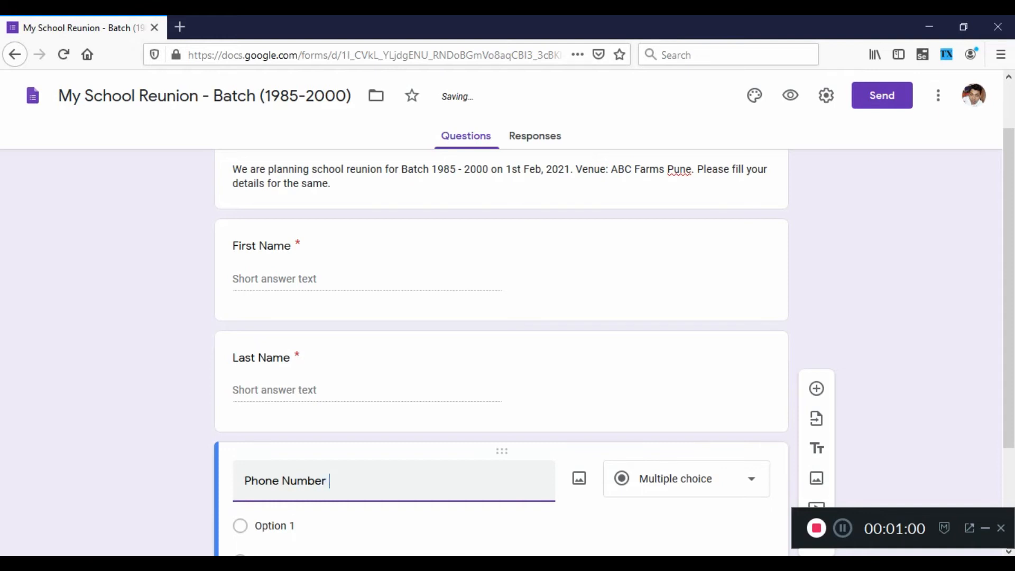
{"action": "key", "text": "BackSpace"}
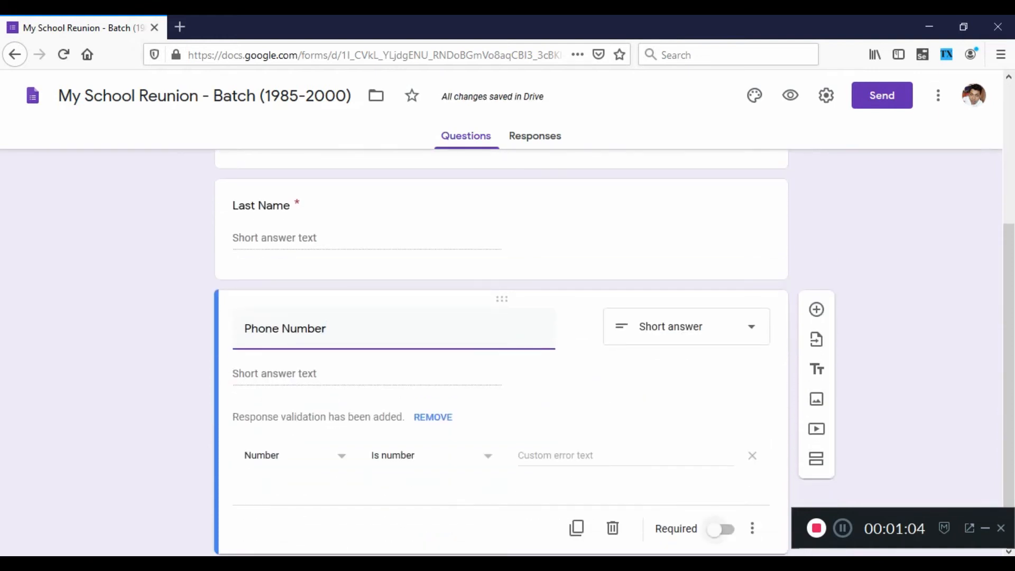
{"action": "left_click", "coordinate": [719, 529]}
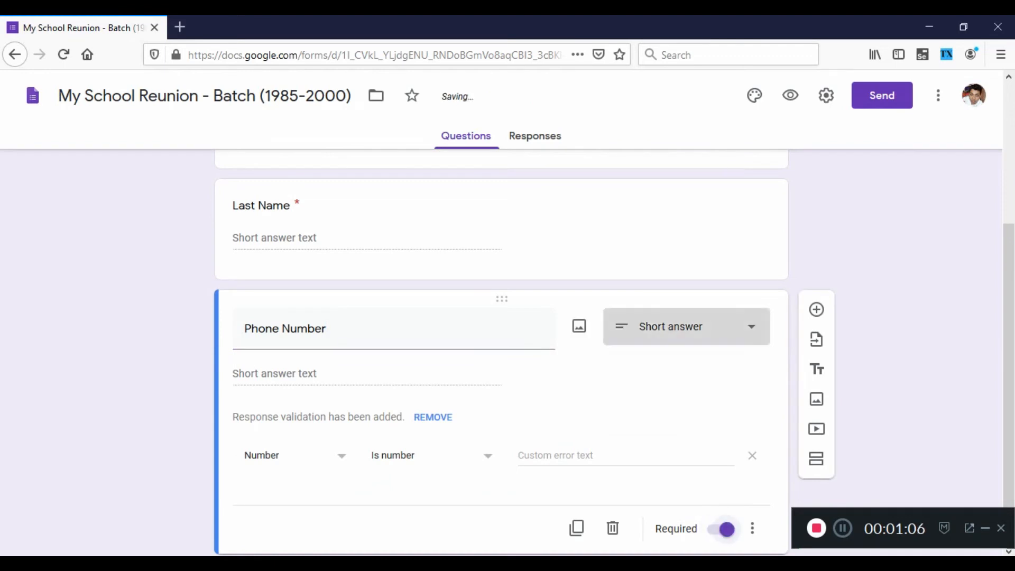
{"action": "left_click", "coordinate": [682, 326]}
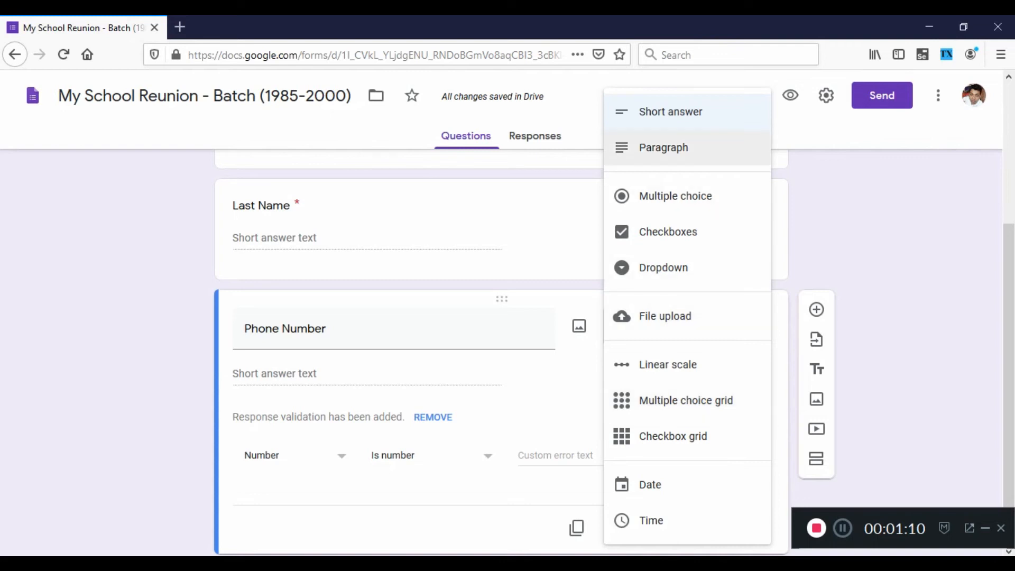
{"action": "left_click", "coordinate": [560, 267]}
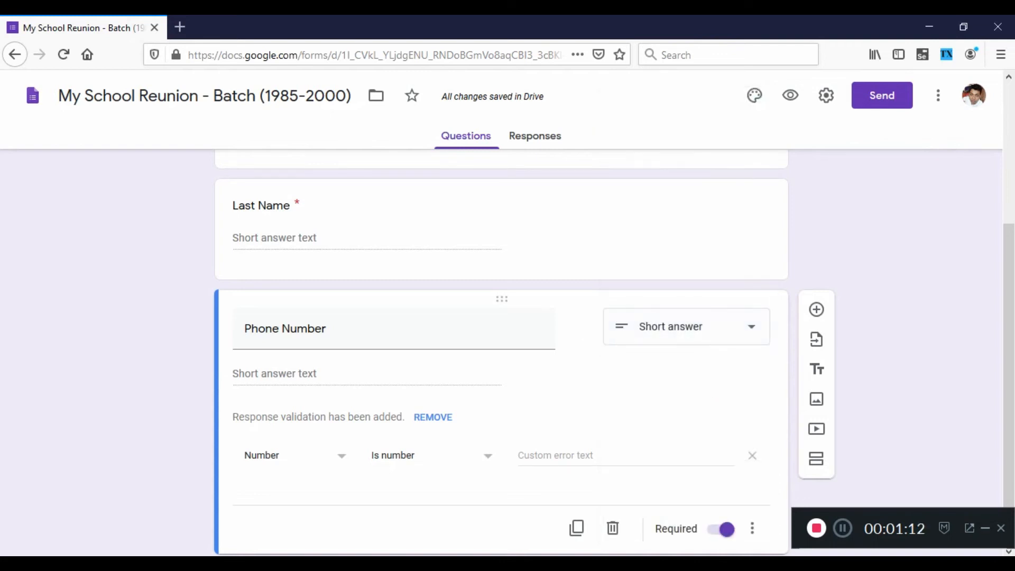
{"action": "left_click", "coordinate": [686, 326]}
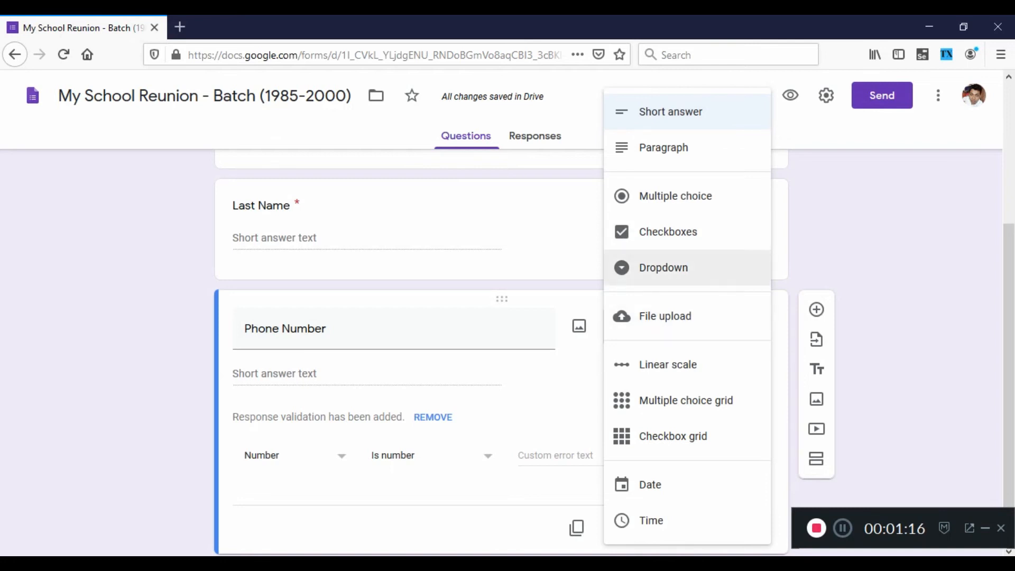
{"action": "scroll", "coordinate": [687, 364], "scroll_direction": "down", "scroll_amount": 1}
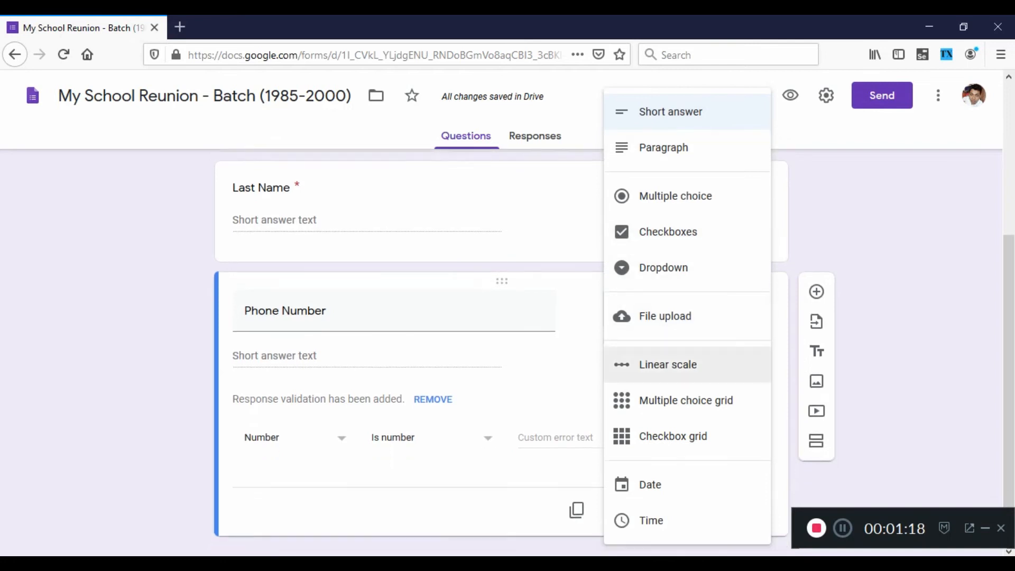
{"action": "key", "text": "Escape"}
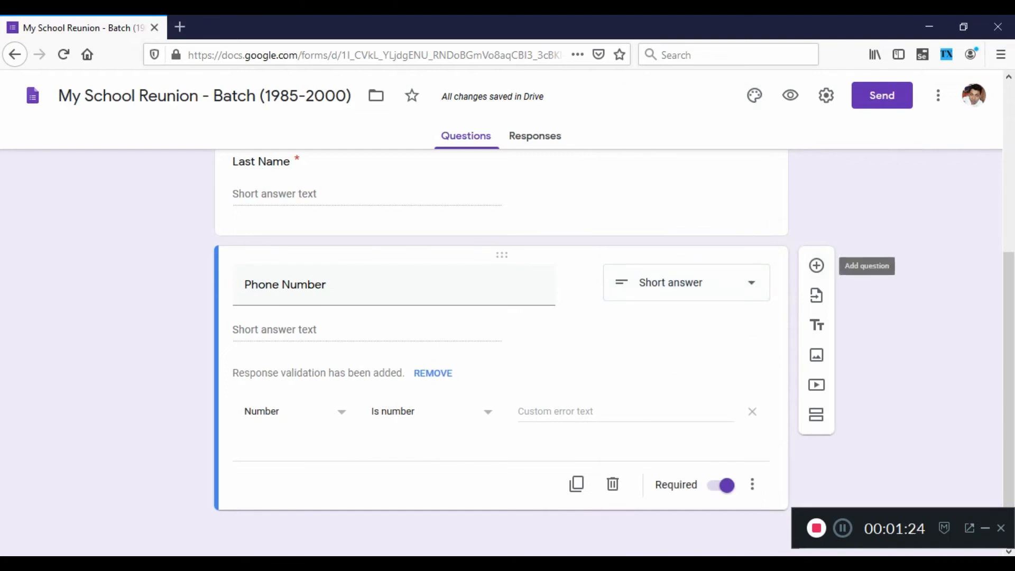
Add a required short-answer question titled "Email-Id" below the Phone Number question.
{"action": "left_click", "coordinate": [816, 266]}
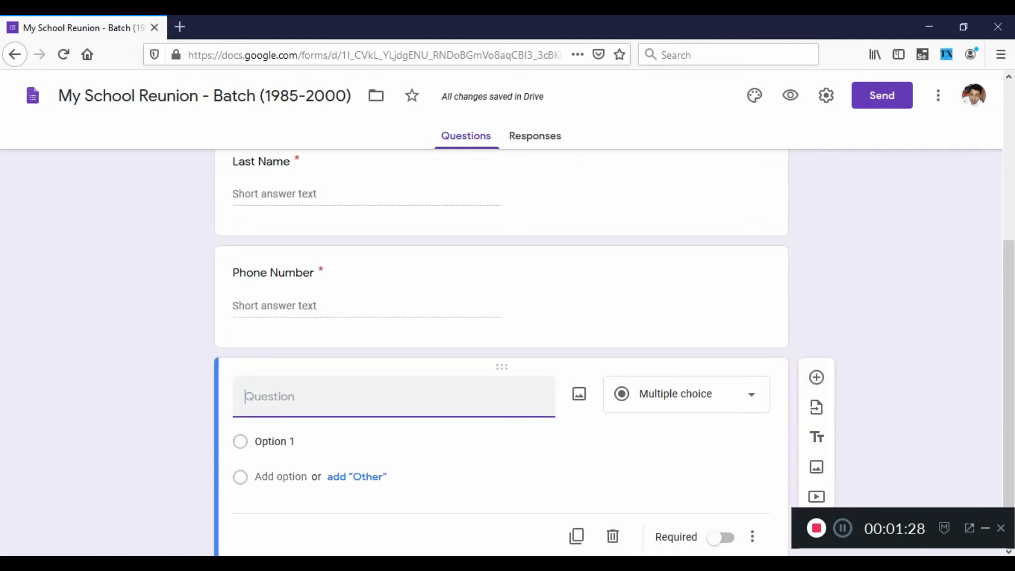
{"action": "type", "text": "Email"}
{"action": "key", "text": "BackSpace"}
{"action": "type", "text": "-Id"}
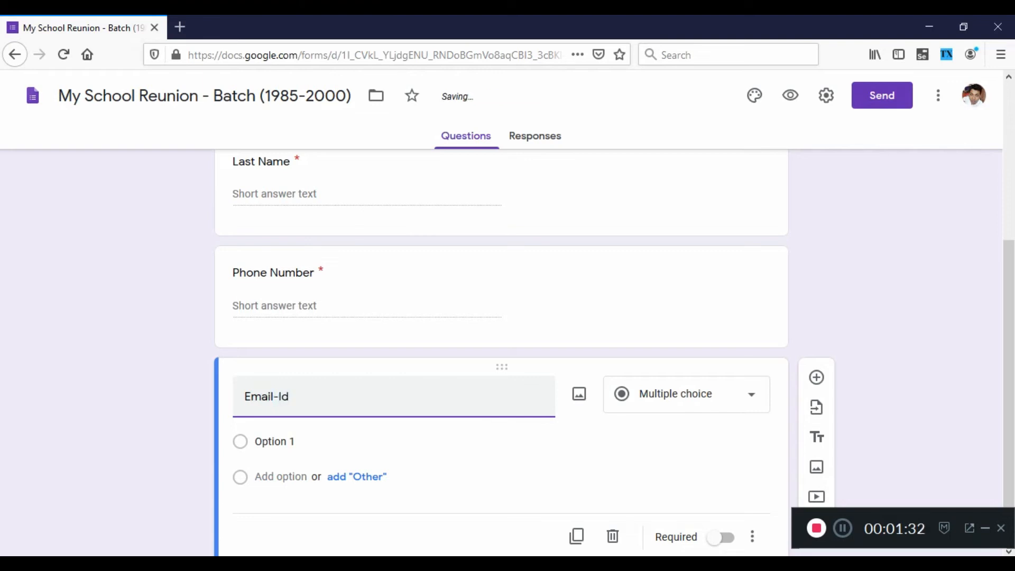
{"action": "left_click", "coordinate": [721, 540]}
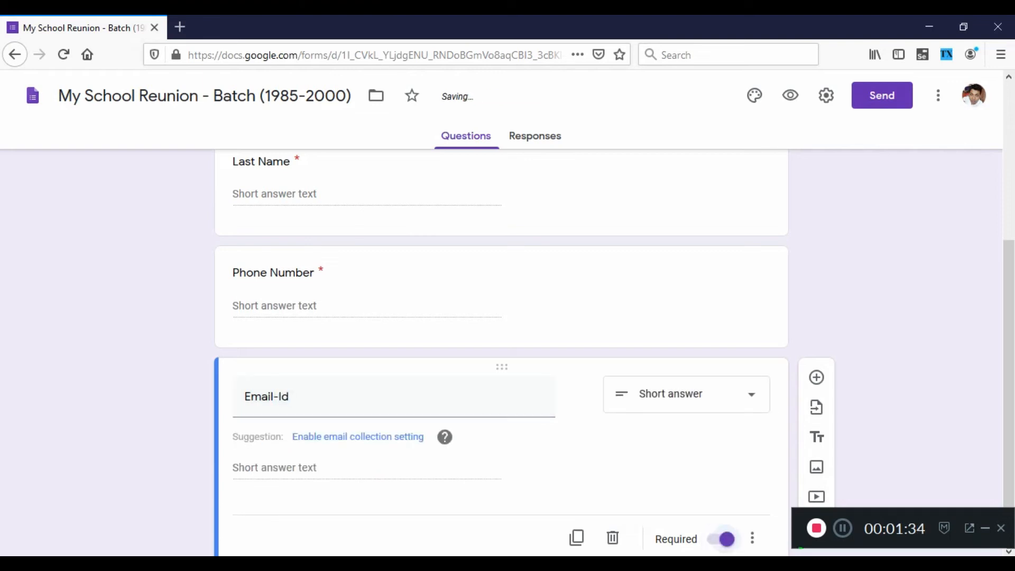
Add a multiple-choice question titled "your availability ?" below the Email-Id question.
{"action": "scroll", "coordinate": [687, 423], "scroll_direction": "down", "scroll_amount": 2}
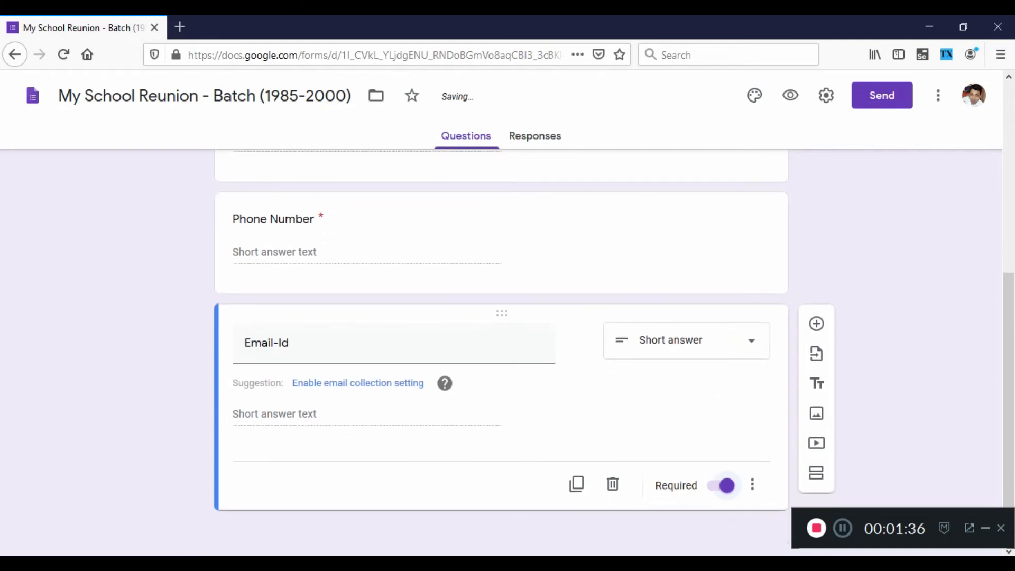
{"action": "left_click", "coordinate": [817, 323]}
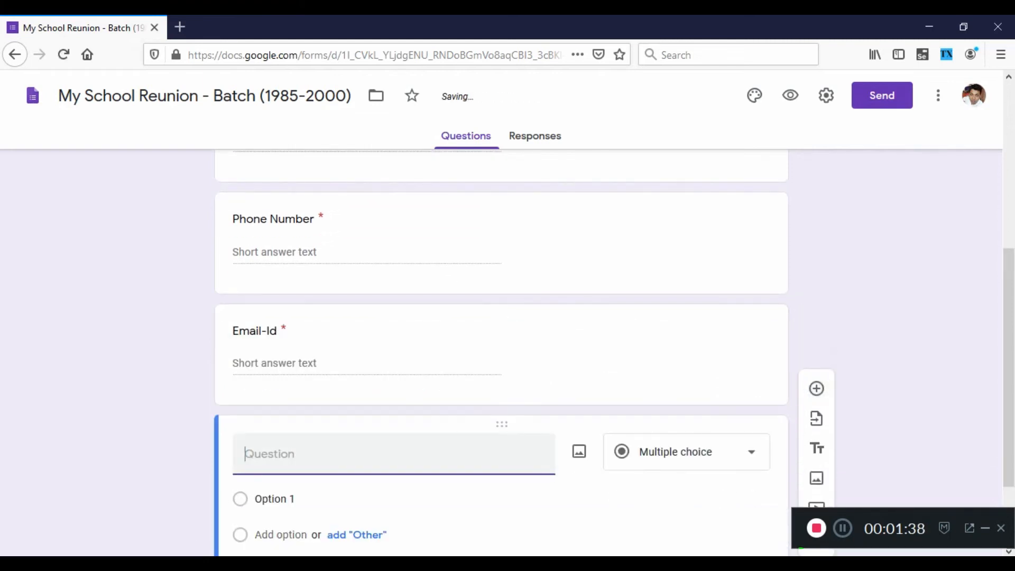
{"action": "type", "text": "you"}
{"action": "type", "text": "t"}
{"action": "type", "text": " availability"}
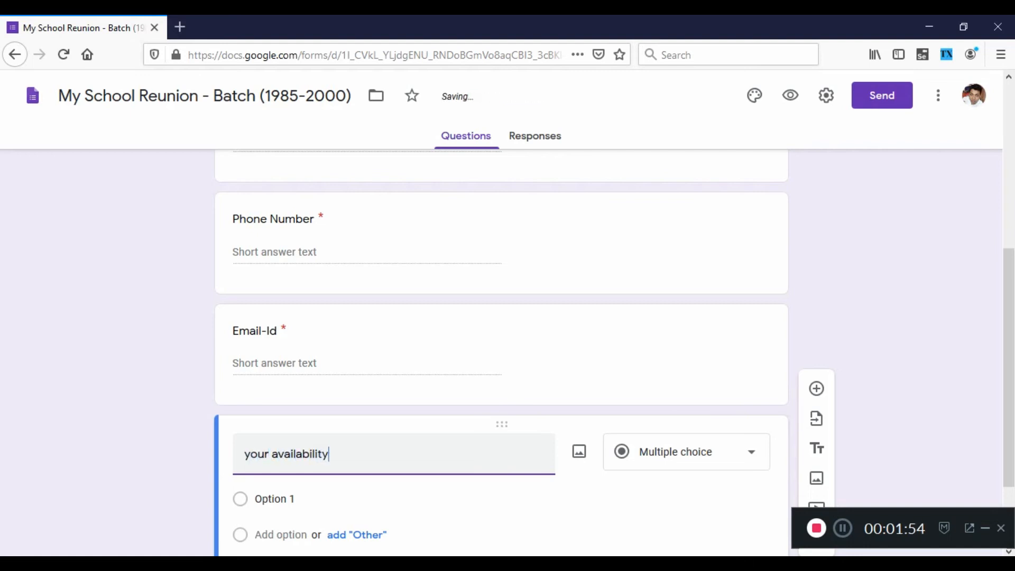
{"action": "type", "text": " ?"}
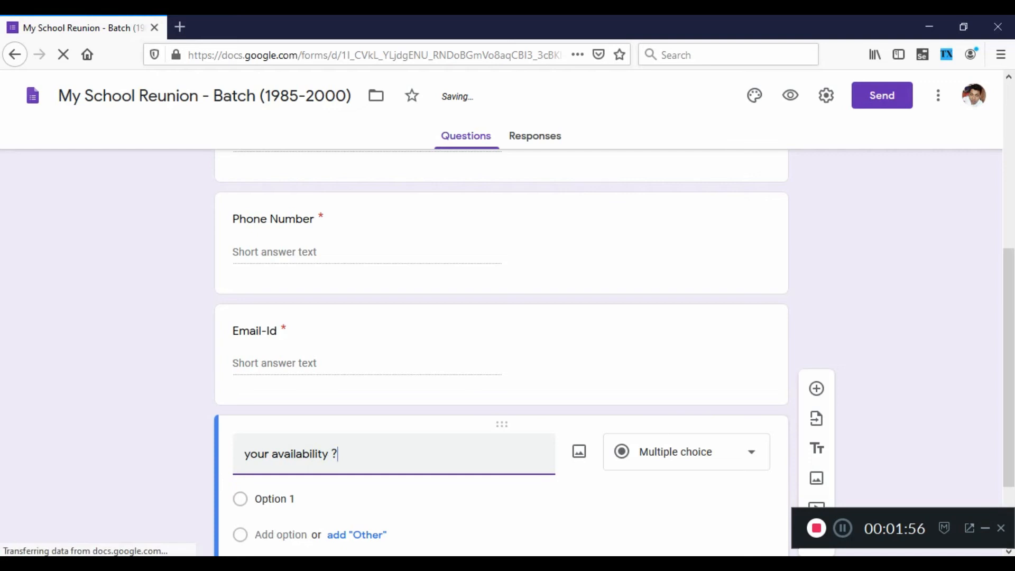
Give the availability question the options "Yes", "No" and "Maybe", and make it required.
{"action": "scroll", "coordinate": [476, 422], "scroll_direction": "down", "scroll_amount": 2}
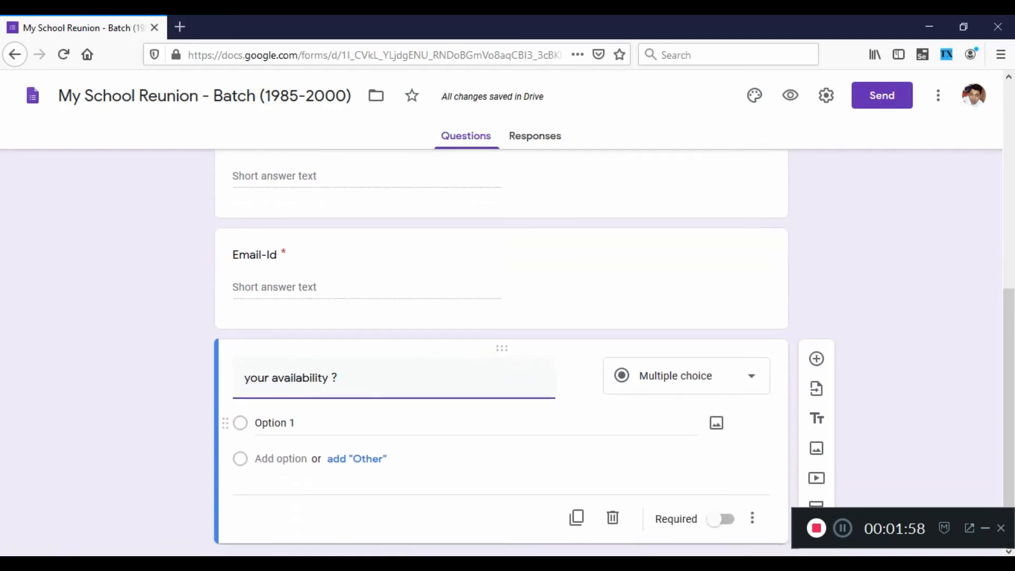
{"action": "left_click", "coordinate": [276, 423]}
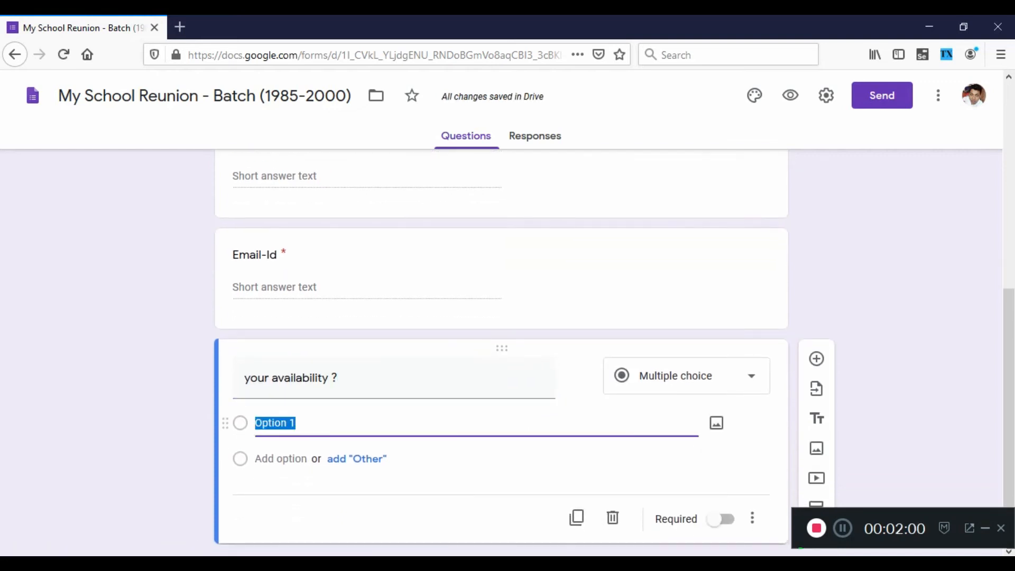
{"action": "type", "text": "Yes"}
{"action": "key", "text": "Return"}
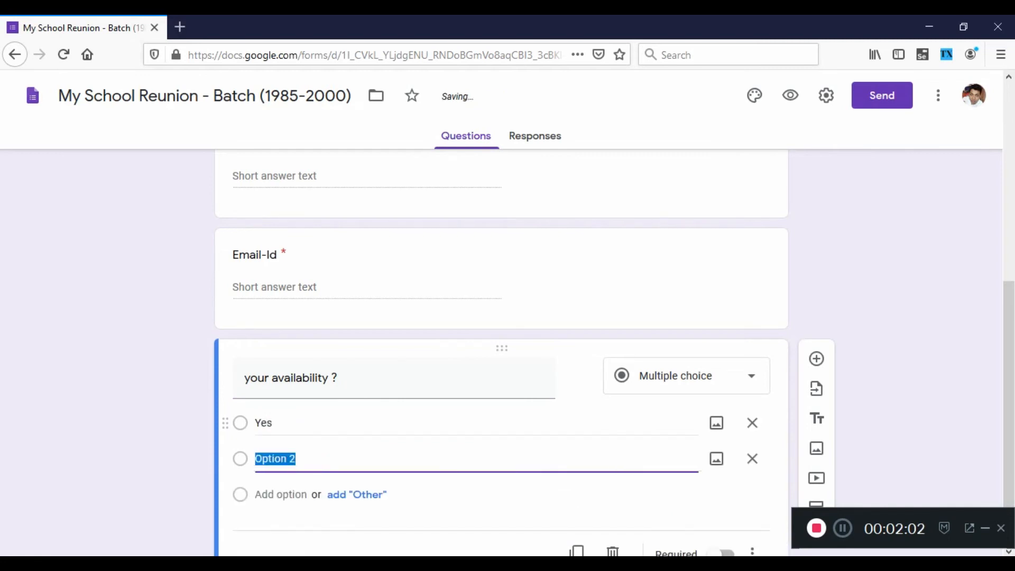
{"action": "type", "text": "No"}
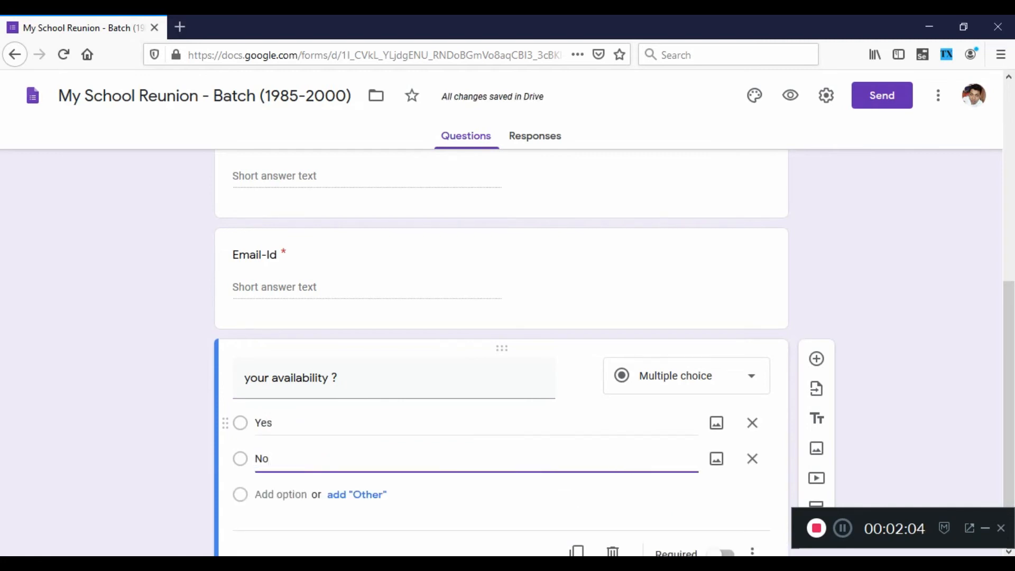
{"action": "key", "text": "Return"}
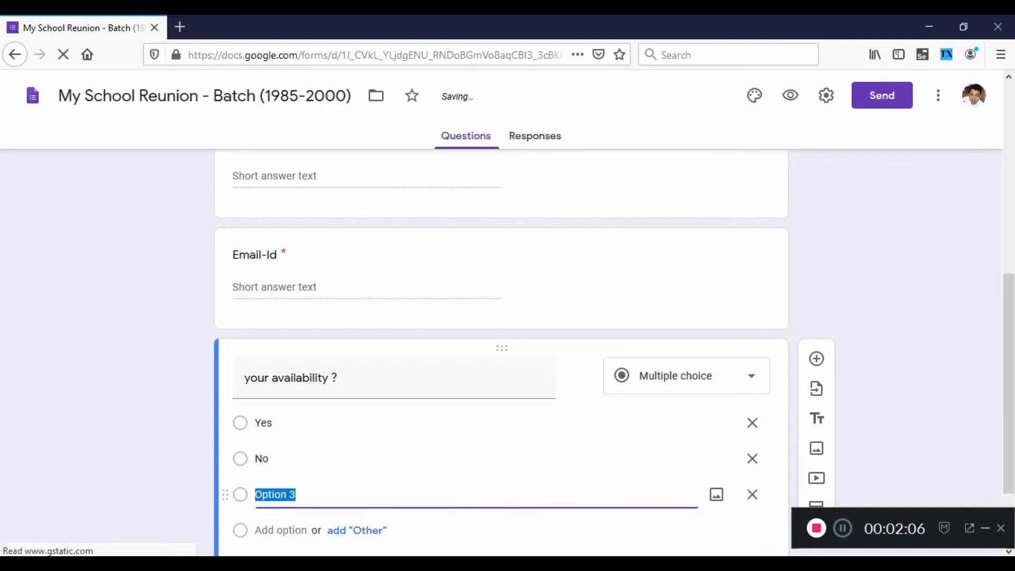
{"action": "type", "text": "May Be"}
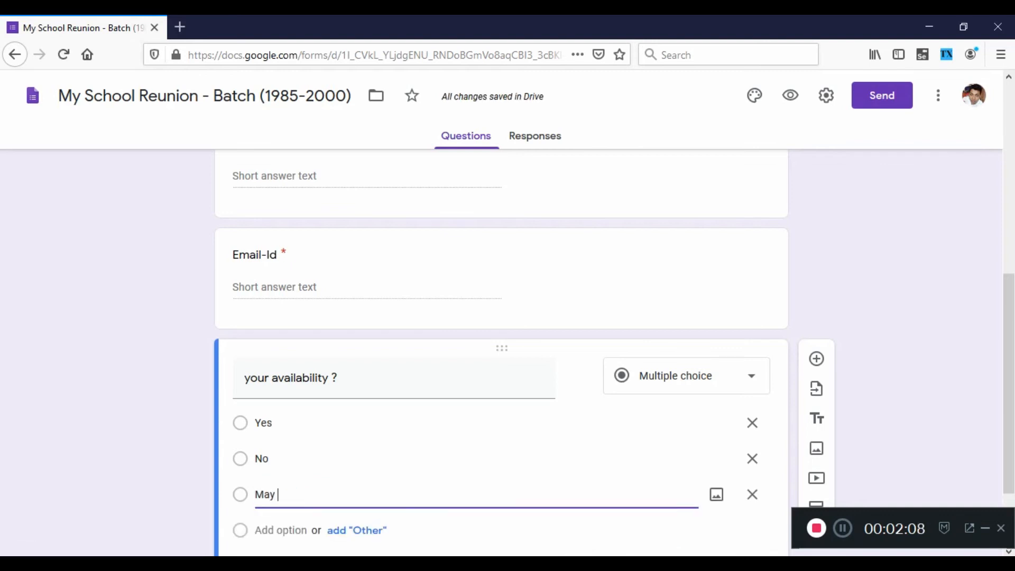
{"action": "key", "text": "BackSpace"}
{"action": "key", "text": "BackSpace"}
{"action": "key", "text": "BackSpace"}
{"action": "type", "text": "ve"}
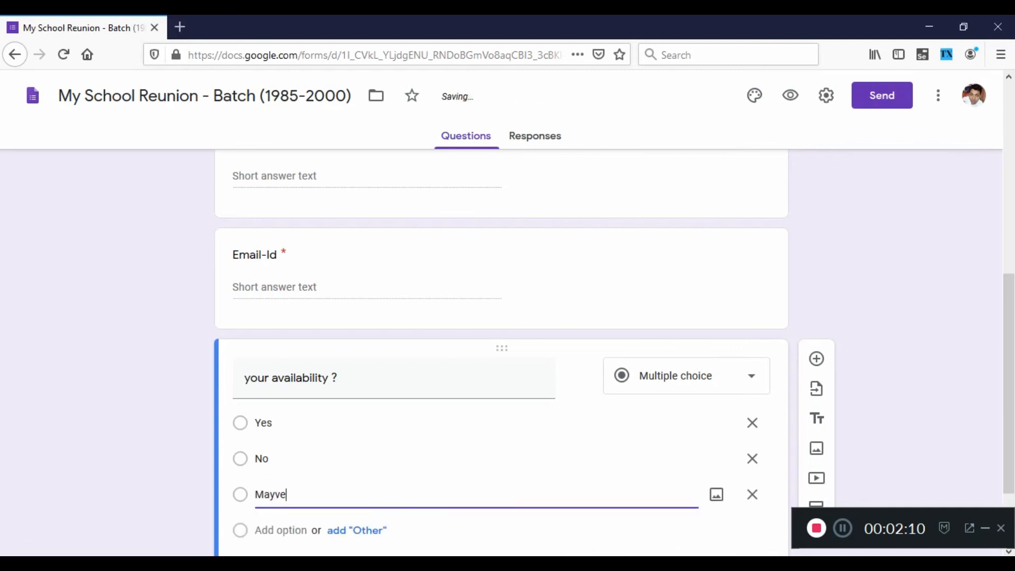
{"action": "key", "text": "BackSpace"}
{"action": "key", "text": "BackSpace"}
{"action": "type", "text": "be"}
{"action": "scroll", "coordinate": [752, 423], "scroll_direction": "down", "scroll_amount": 3}
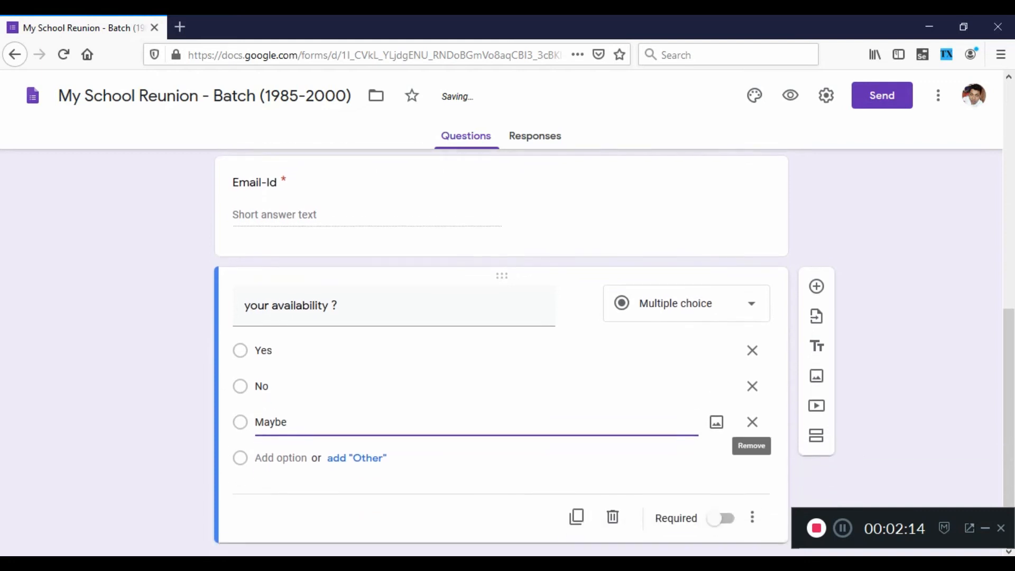
{"action": "left_click", "coordinate": [722, 515]}
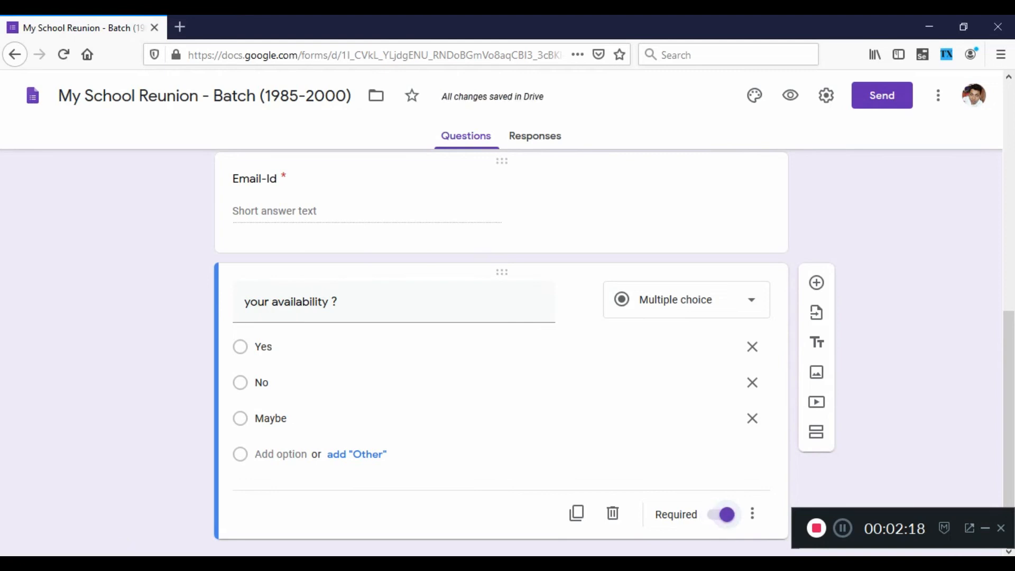
Add a required short-answer question titled "your batch year (1985 - 2000)" below the availability question.
{"action": "left_click", "coordinate": [816, 282]}
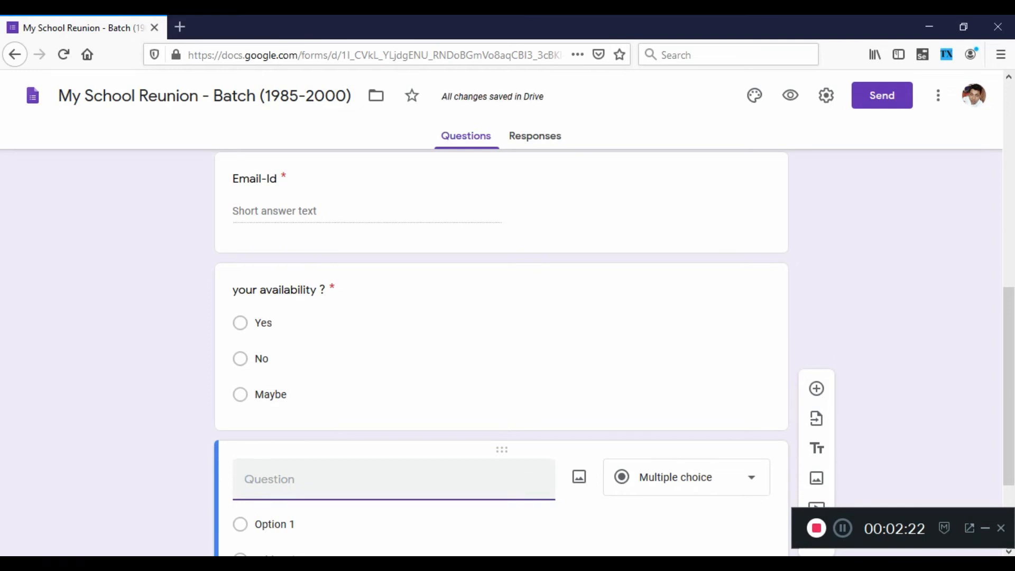
{"action": "type", "text": "Y"}
{"action": "key", "text": "BackSpace"}
{"action": "type", "text": "your"}
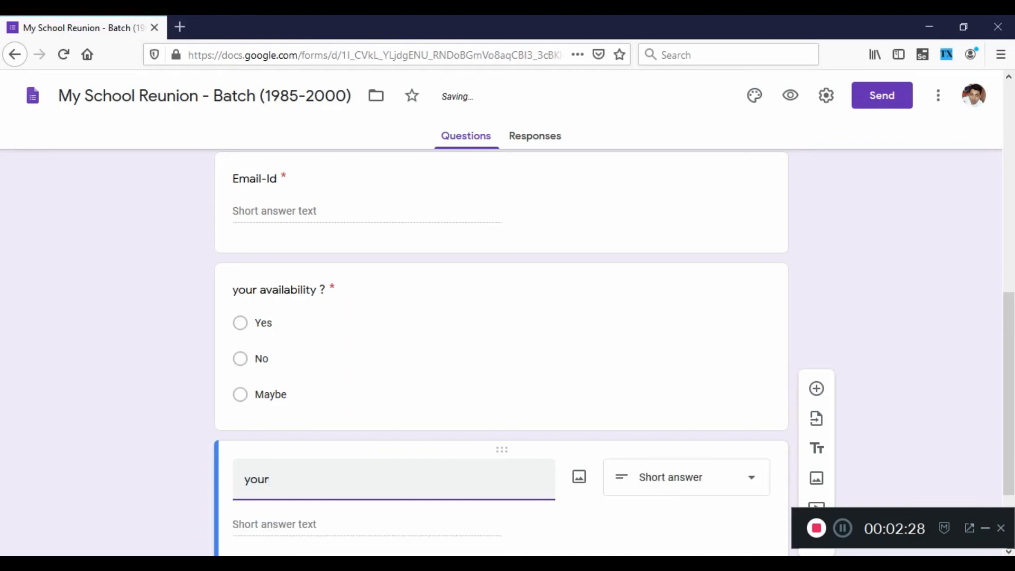
{"action": "type", "text": " batch year"}
{"action": "type", "text": " ()"}
{"action": "type", "text": "199"}
{"action": "key", "text": "BackSpace"}
{"action": "key", "text": "BackSpace"}
{"action": "type", "text": "85 0"}
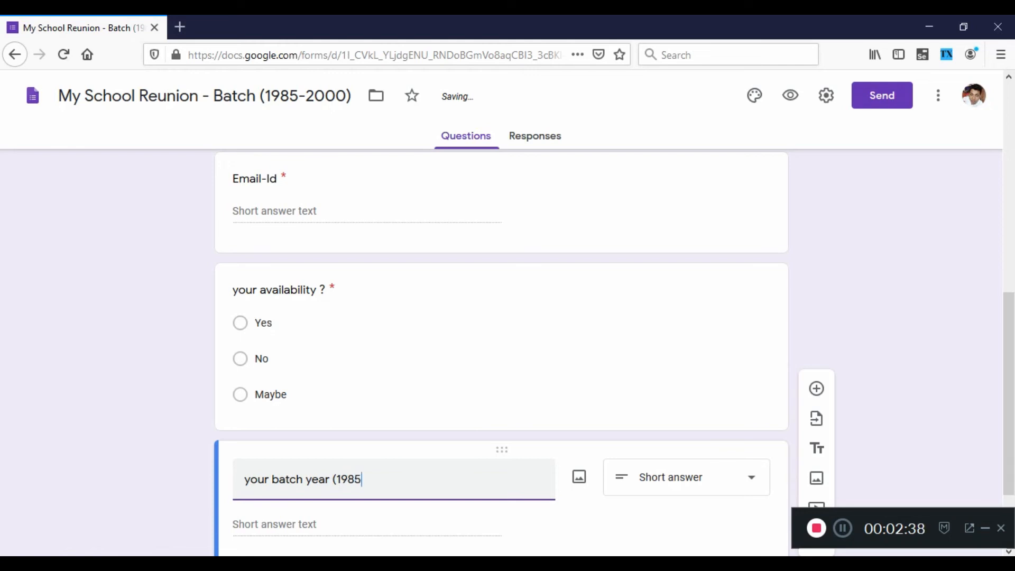
{"action": "key", "text": "BackSpace"}
{"action": "key", "text": "BackSpace"}
{"action": "key", "text": "BackSpace"}
{"action": "key", "text": "BackSpace"}
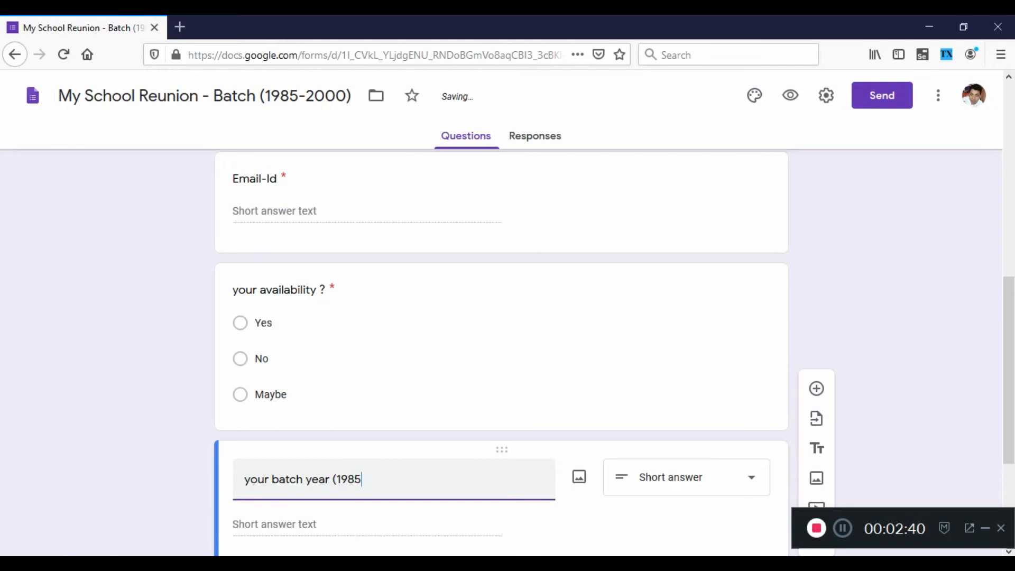
{"action": "type", "text": "- 2000"}
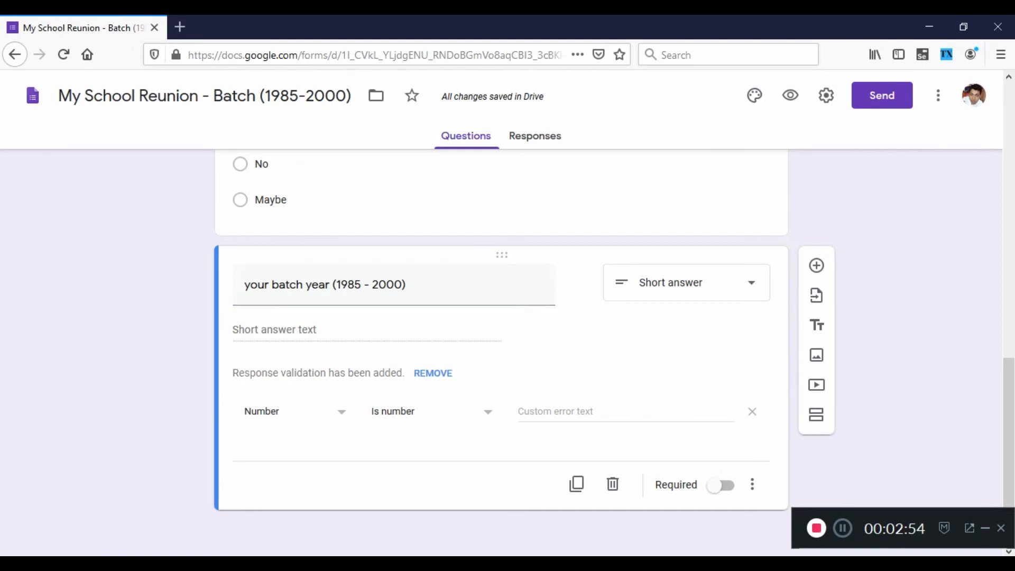
{"action": "left_click", "coordinate": [722, 485]}
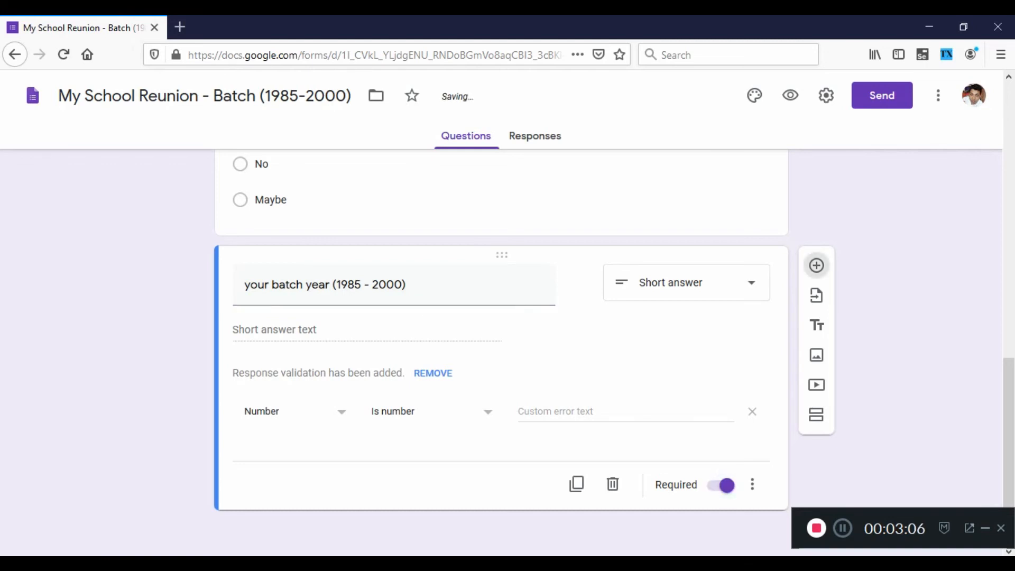
Add a paragraph question titled "Comments" below the batch year question.
{"action": "left_click", "coordinate": [817, 266]}
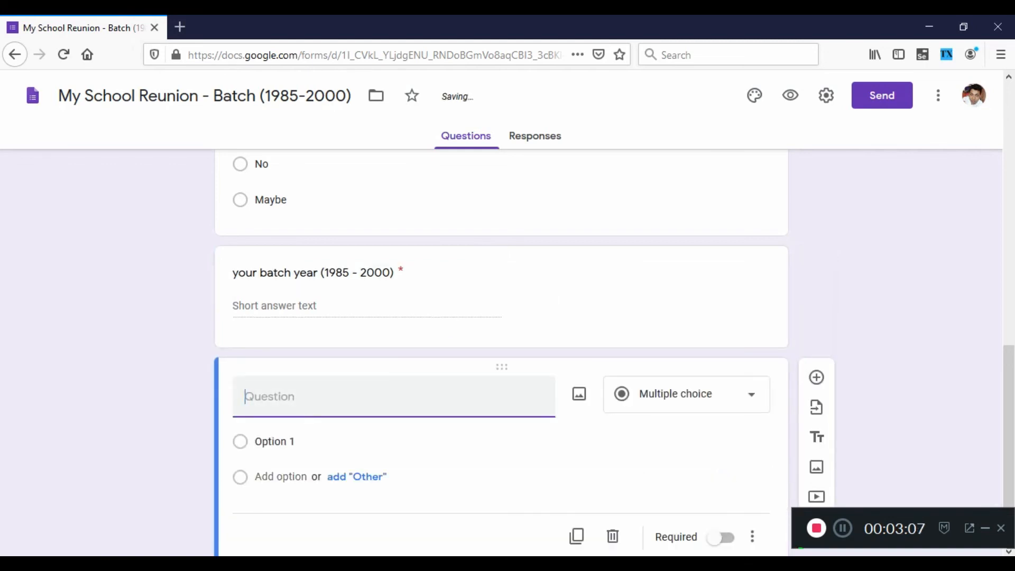
{"action": "type", "text": "Comments"}
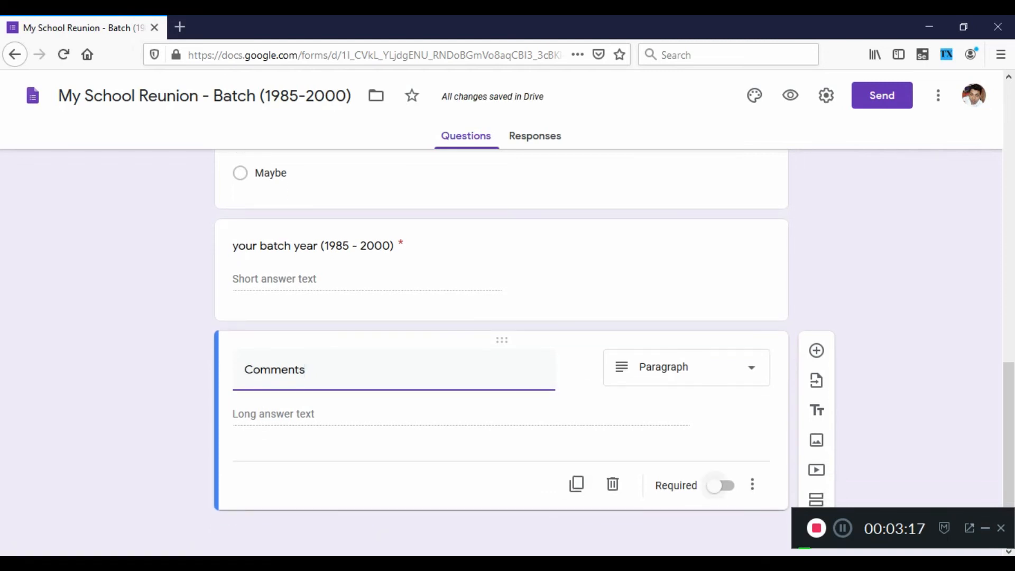
Review the whole form from its title and description through the questions, and open its preview.
{"action": "scroll", "coordinate": [501, 349], "scroll_direction": "up", "scroll_amount": 5}
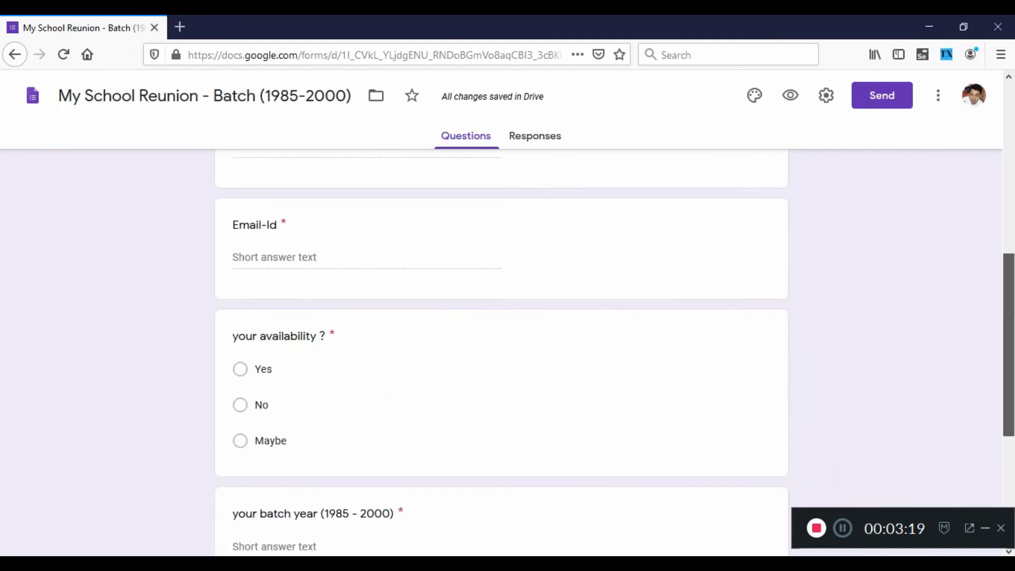
{"action": "scroll", "coordinate": [501, 349], "scroll_direction": "up", "scroll_amount": 8}
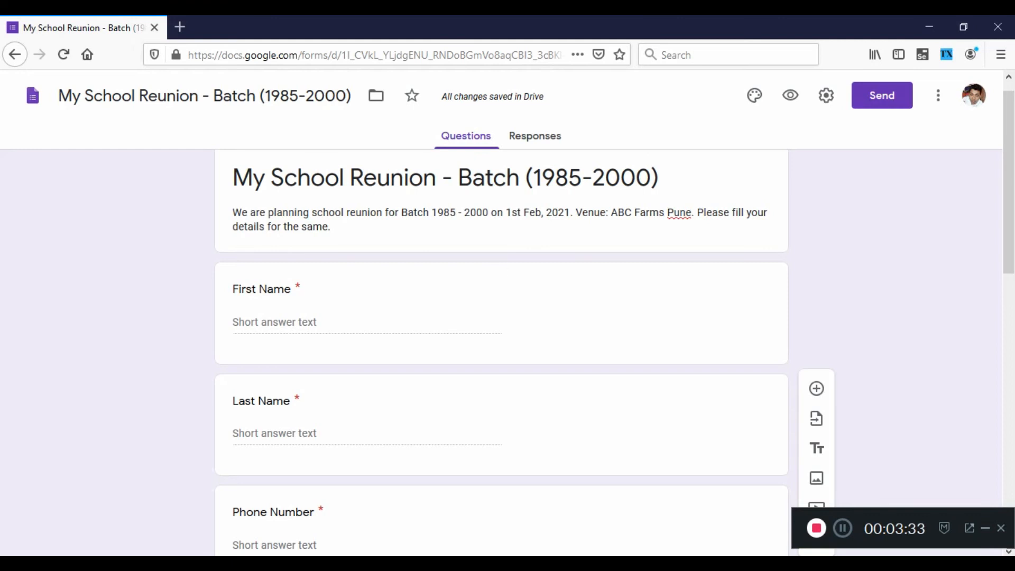
{"action": "scroll", "coordinate": [1009, 211], "scroll_direction": "down", "scroll_amount": 3}
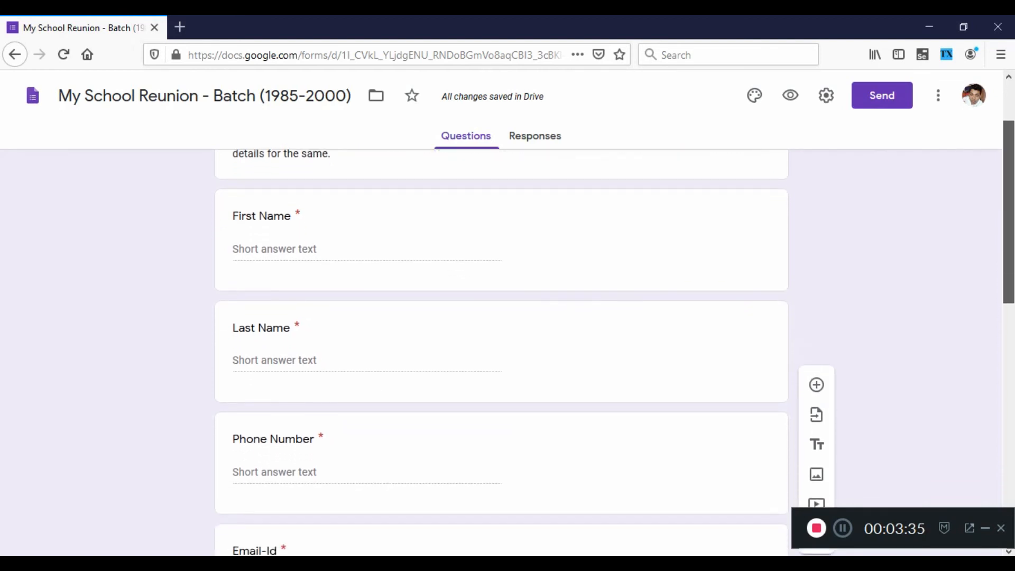
{"action": "scroll", "coordinate": [1009, 238], "scroll_direction": "down", "scroll_amount": 6}
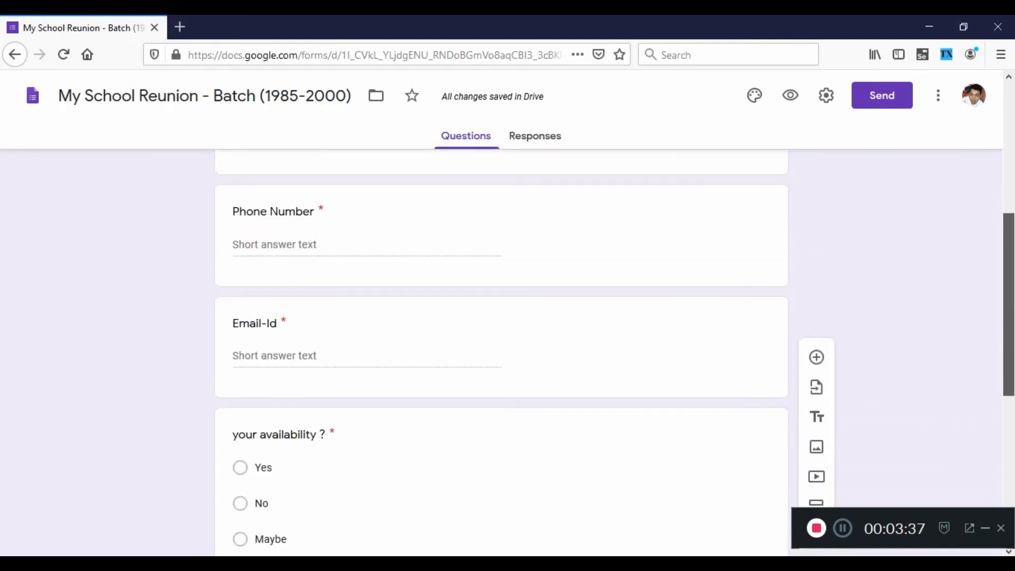
{"action": "left_click_drag", "start_coordinate": [1009, 359], "coordinate": [1008, 174]}
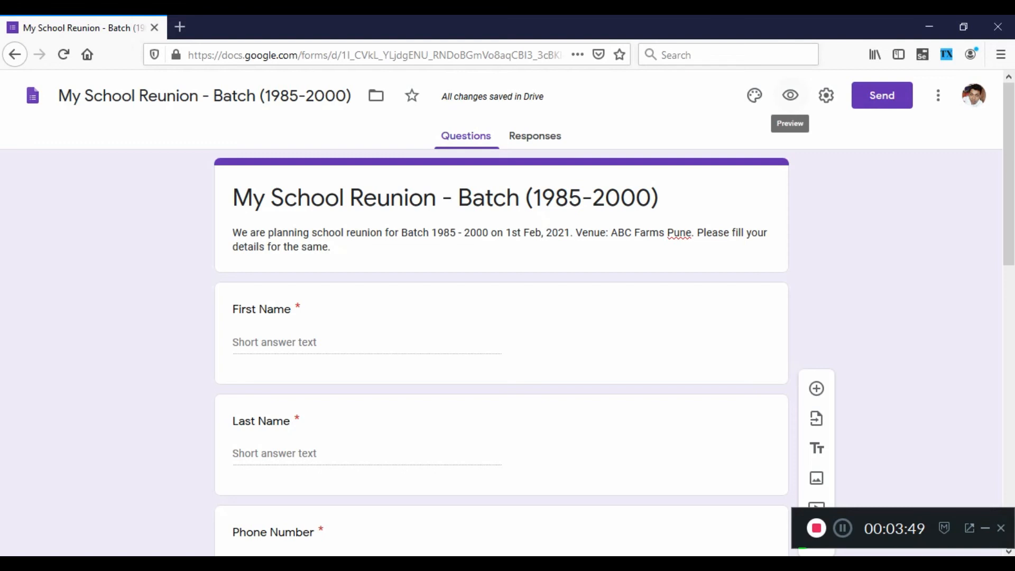
{"action": "left_click", "coordinate": [791, 96]}
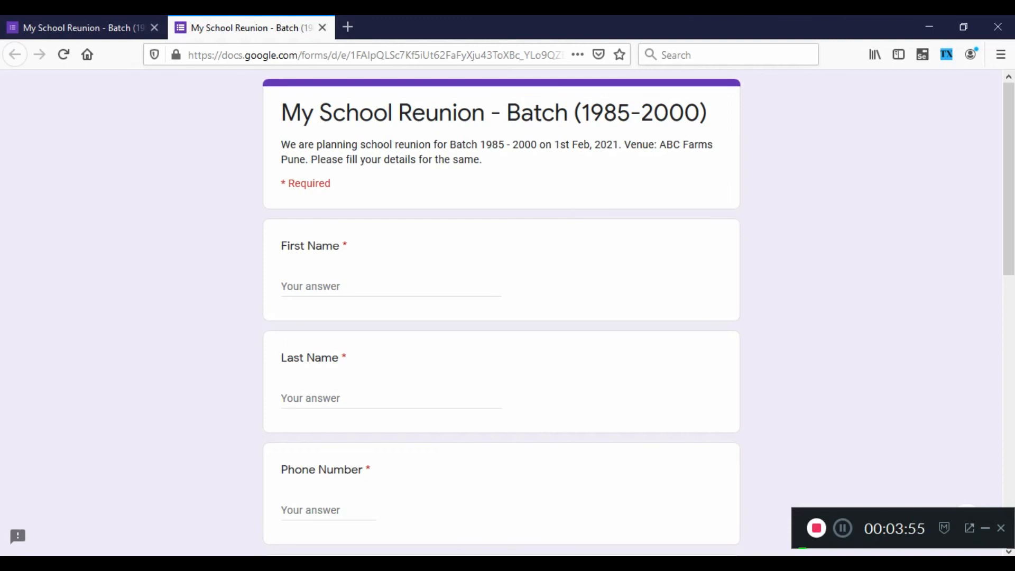
Fill in the previewed form's First Name, Last Name, Phone Number and Email-Id questions with the respondent's details.
{"action": "left_click", "coordinate": [320, 289]}
{"action": "key", "text": "Tab"}
{"action": "scroll", "coordinate": [320, 288], "scroll_direction": "down", "scroll_amount": 2}
{"action": "key", "text": "Tab"}
{"action": "type", "text": "98600000"}
{"action": "scroll", "coordinate": [341, 394], "scroll_direction": "down", "scroll_amount": 1}
{"action": "left_click", "coordinate": [341, 393]}
Answer the availability question with "Maybe", batch year with "1999" and Comments with "I may be out of station.", and submit the response.
{"action": "scroll", "coordinate": [341, 394], "scroll_direction": "down", "scroll_amount": 2}
{"action": "left_click", "coordinate": [289, 408]}
{"action": "key", "text": "Tab"}
{"action": "type", "text": "1999"}
{"action": "key", "text": "Tab"}
{"action": "type", "text": "I may be out of station."}
{"action": "key", "text": "Tab"}
{"action": "key", "text": "Return"}
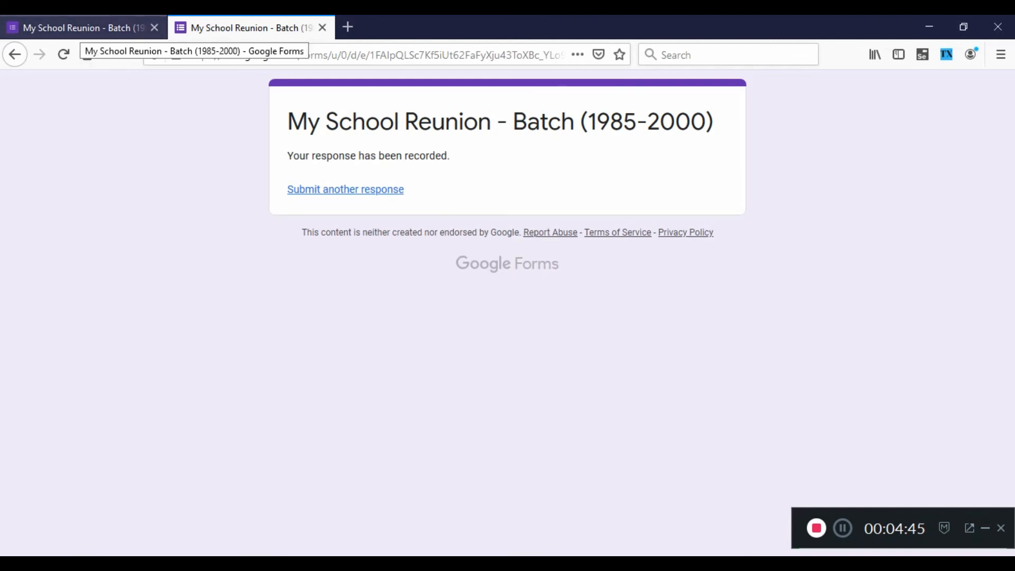
Examine the response summary in the form editor and the options for managing or downloading the collected responses.
{"action": "left_click", "coordinate": [80, 28]}
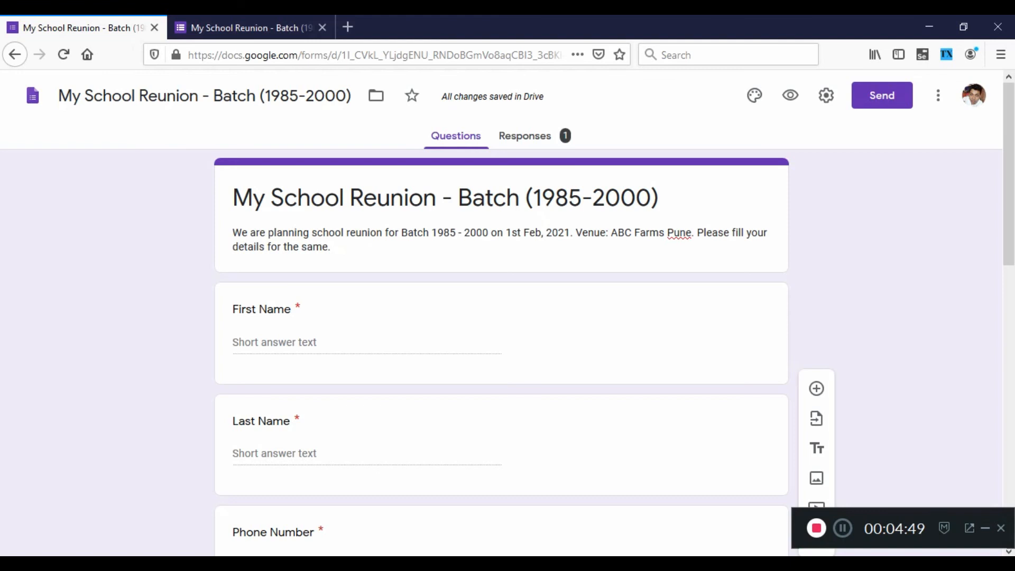
{"action": "left_click", "coordinate": [531, 136]}
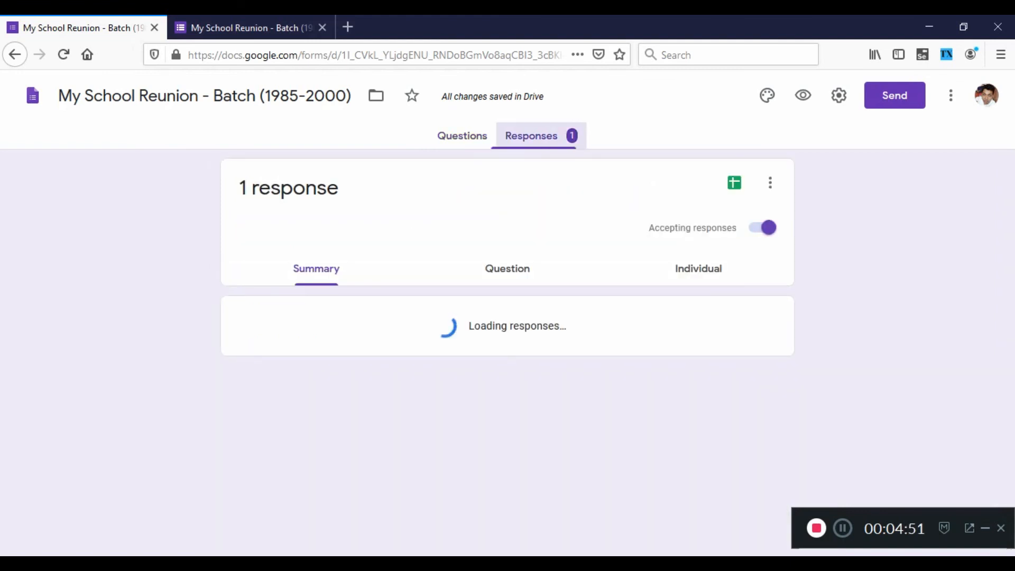
{"action": "scroll", "coordinate": [501, 349], "scroll_direction": "down", "scroll_amount": 5}
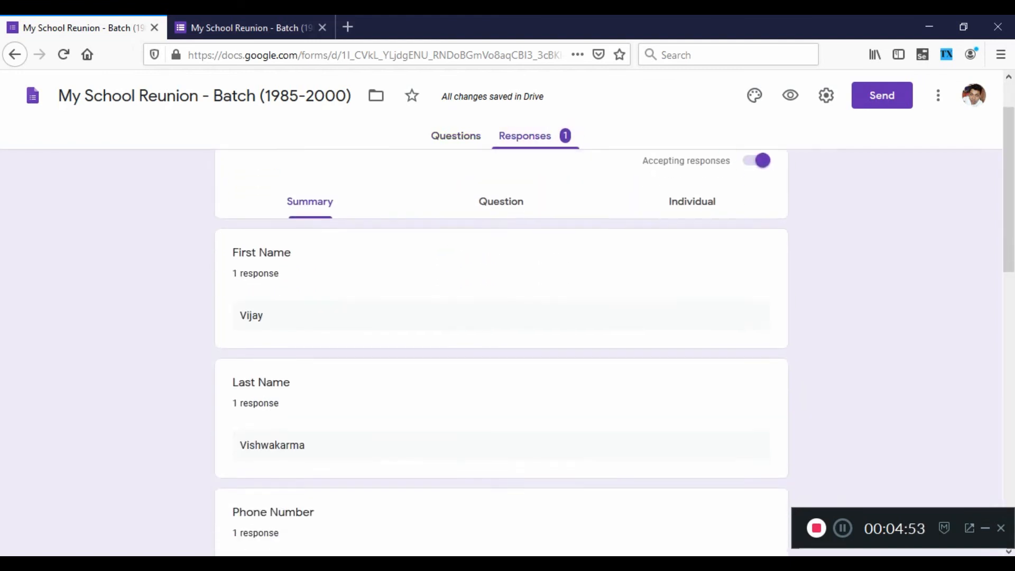
{"action": "scroll", "coordinate": [501, 349], "scroll_direction": "down", "scroll_amount": 6}
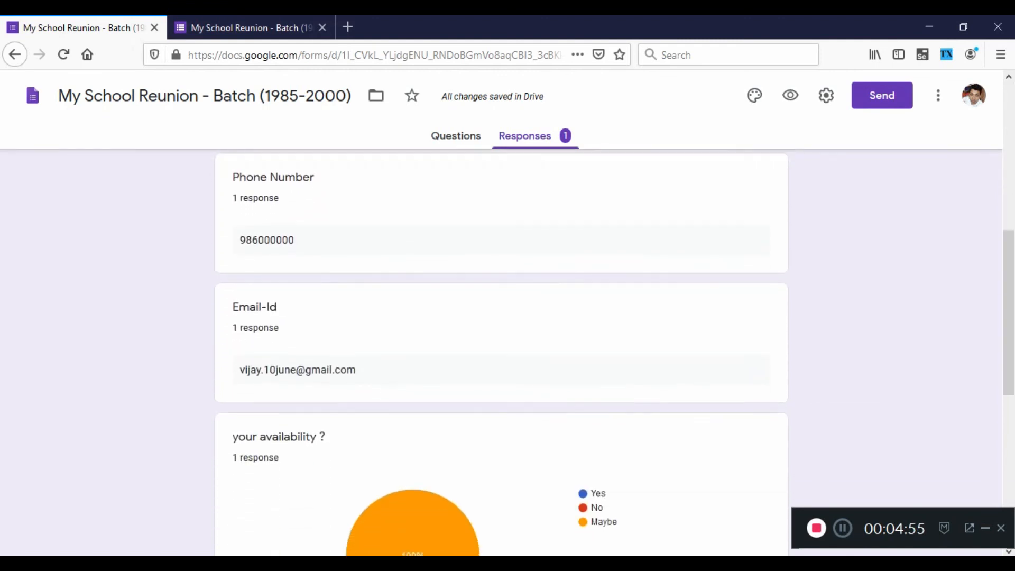
{"action": "scroll", "coordinate": [502, 349], "scroll_direction": "up", "scroll_amount": 10}
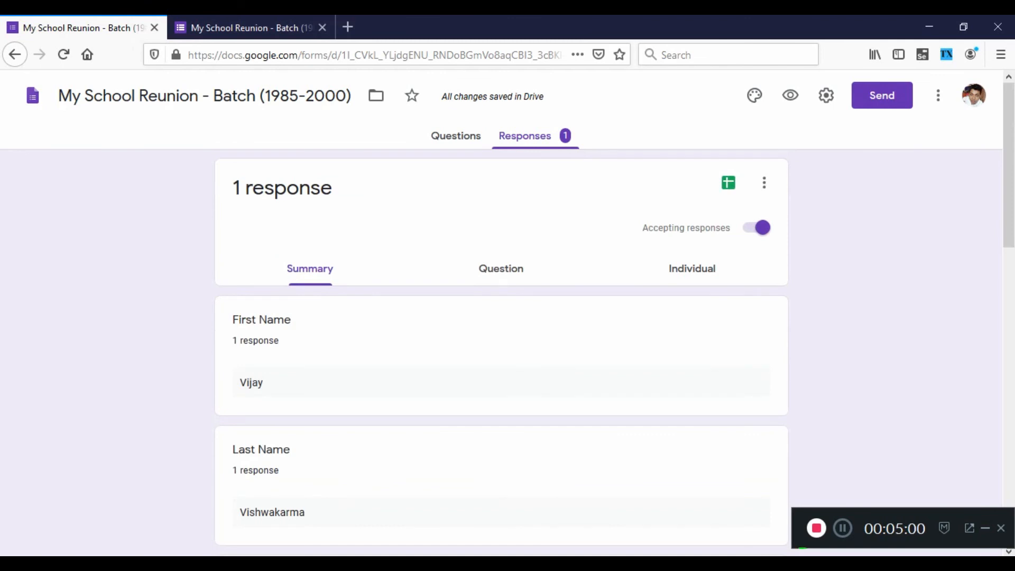
{"action": "left_click", "coordinate": [764, 183]}
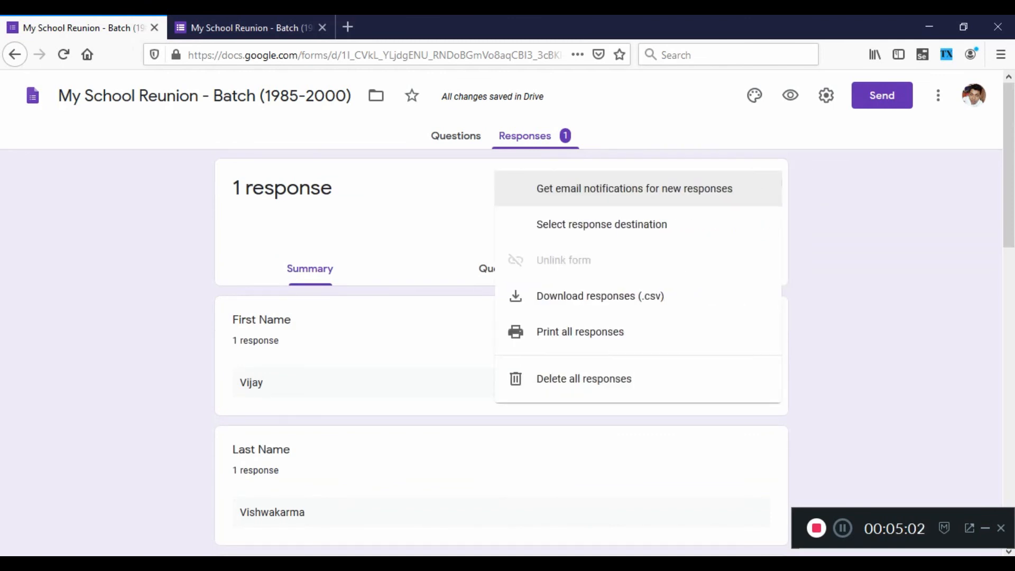
{"action": "key", "text": "Escape"}
{"action": "left_click", "coordinate": [764, 182]}
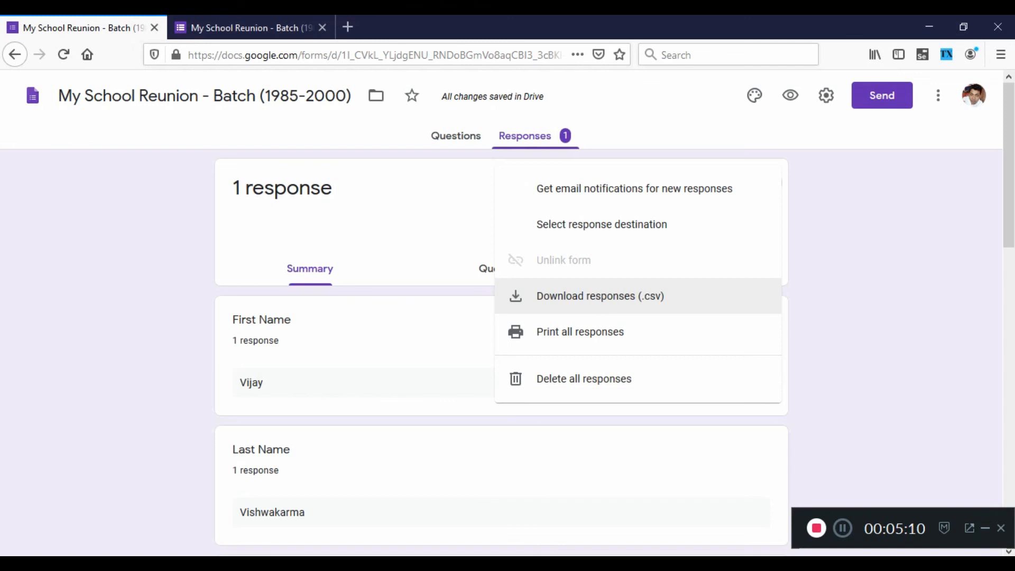
{"action": "key", "text": "Escape"}
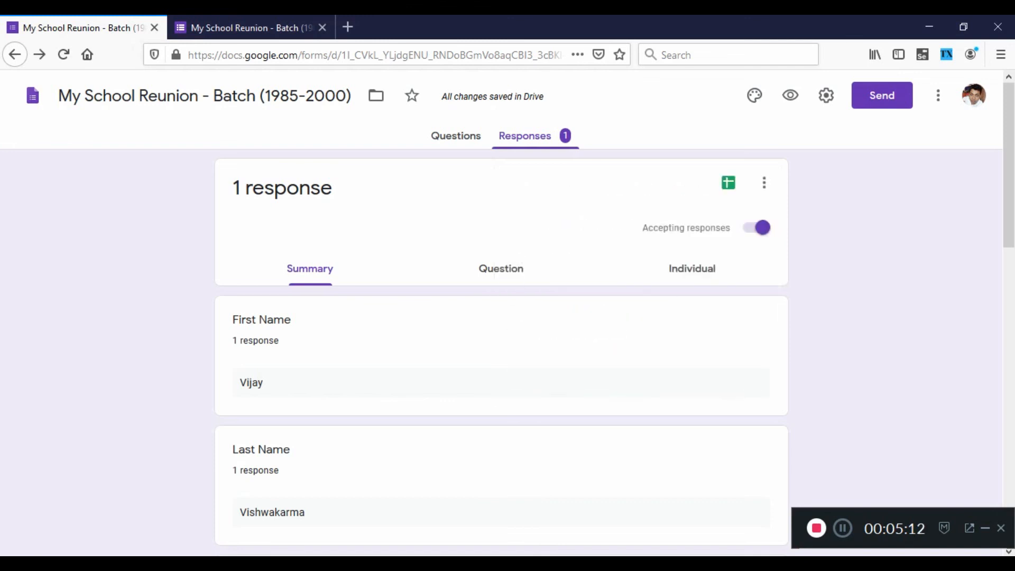
Return to the form's questions and copy the web address of the submitted form page.
{"action": "left_click", "coordinate": [456, 135]}
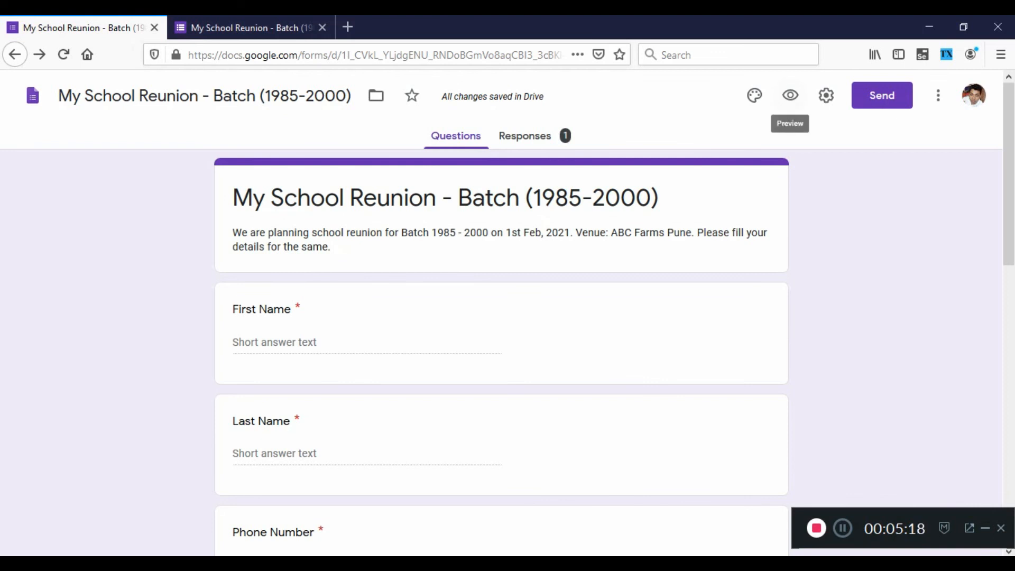
{"action": "left_click", "coordinate": [244, 28]}
{"action": "left_click", "coordinate": [297, 54]}
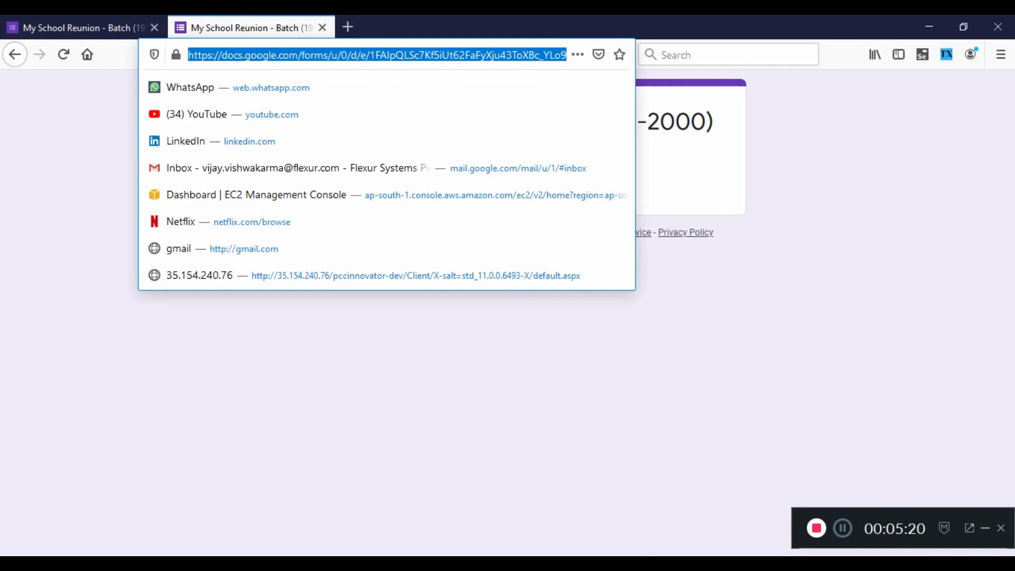
{"action": "right_click", "coordinate": [297, 56]}
{"action": "left_click", "coordinate": [332, 103]}
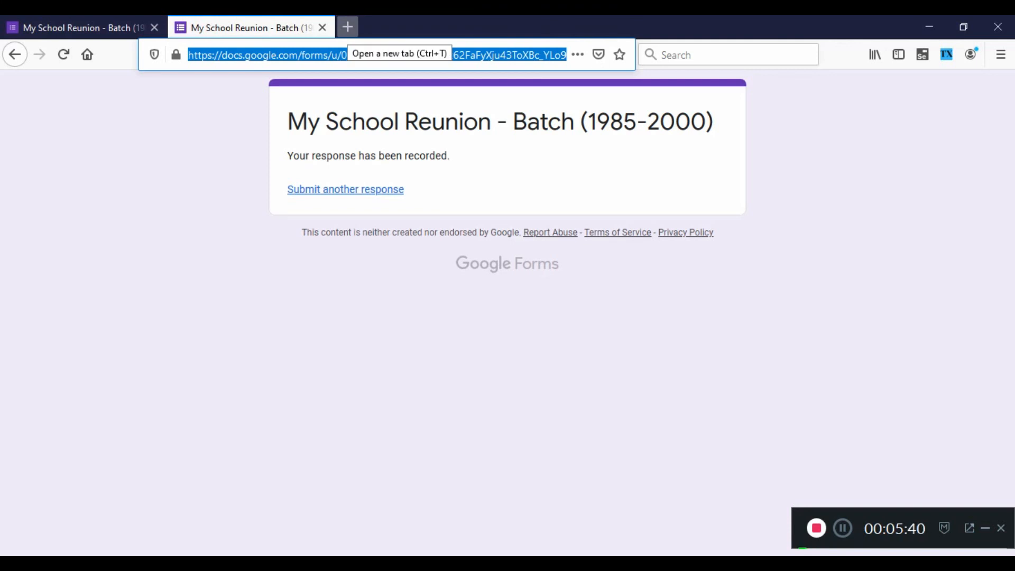
Search the web for "short url" in a new browser tab and open the ShortURL - URL Shortener site.
{"action": "left_click", "coordinate": [347, 26]}
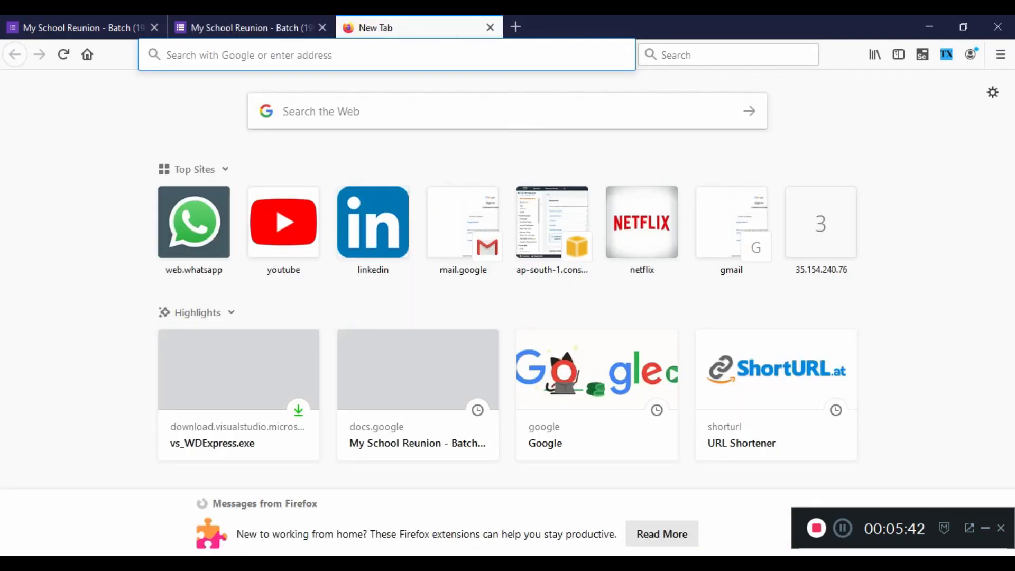
{"action": "key", "text": "Down"}
{"action": "type", "text": "short url"}
{"action": "key", "text": "Return"}
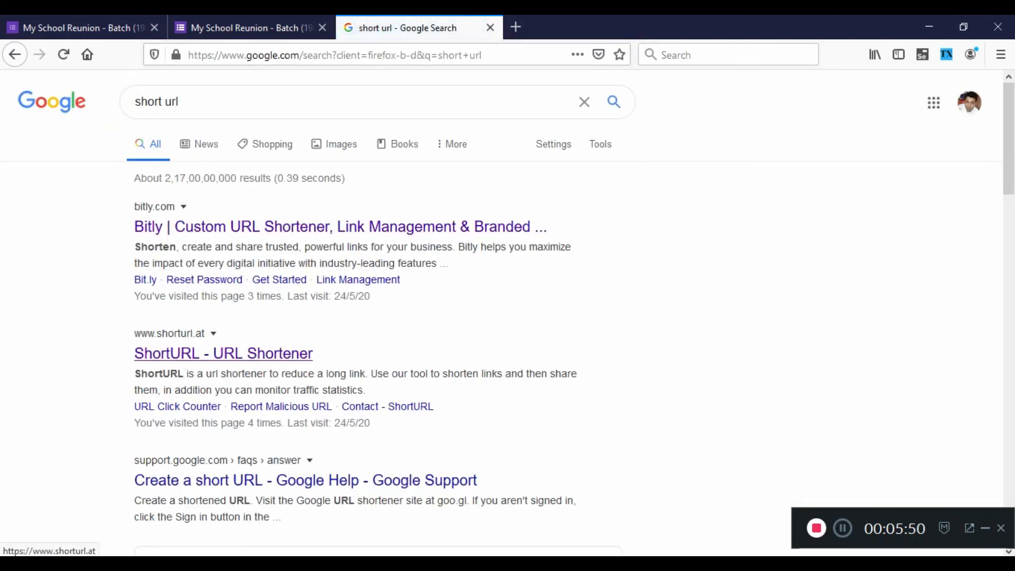
{"action": "left_click", "coordinate": [223, 353]}
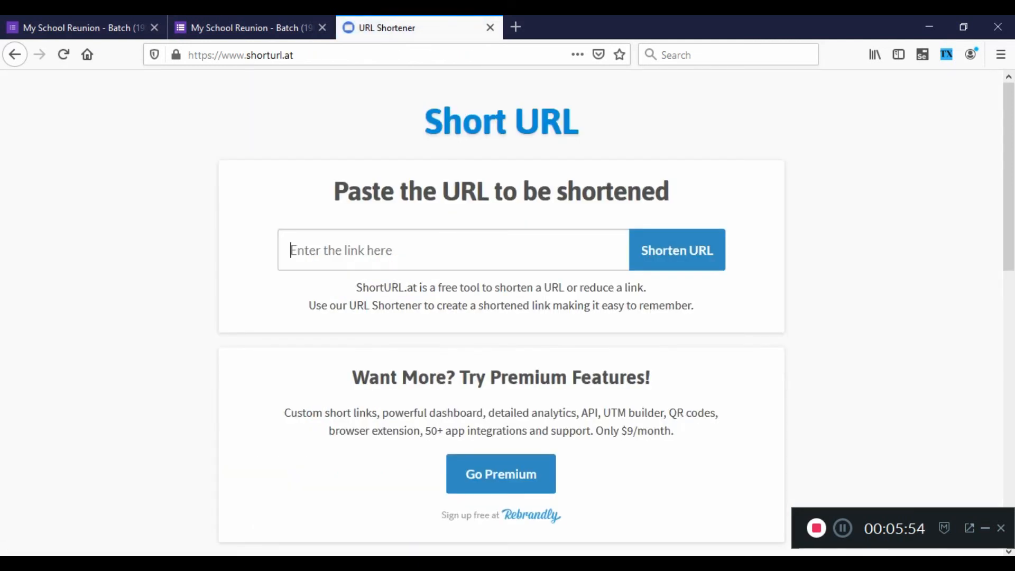
Shorten the copied form link on ShortURL and copy the resulting short link.
{"action": "key", "text": "ctrl+v"}
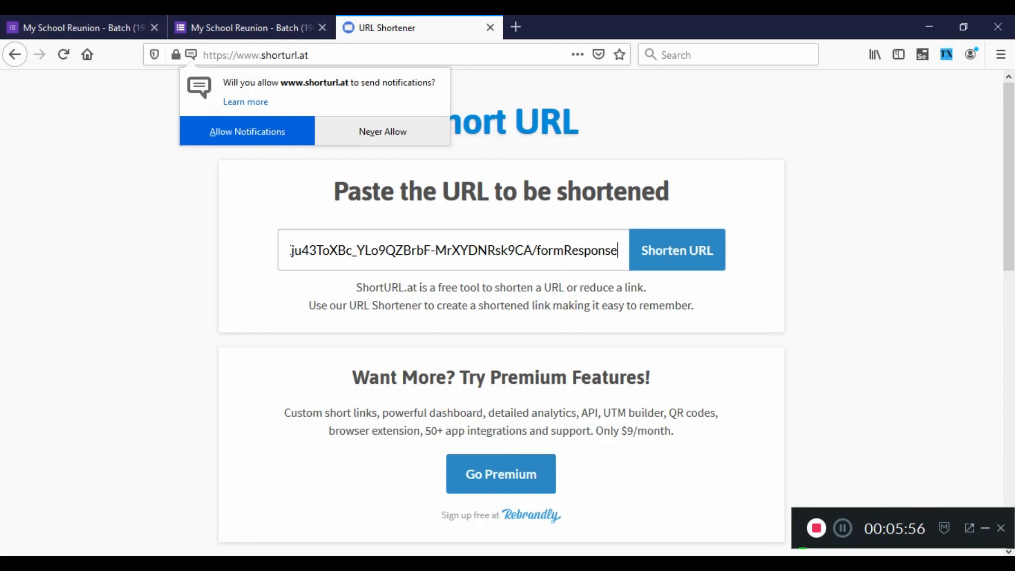
{"action": "key", "text": "Return"}
{"action": "left_click", "coordinate": [474, 306]}
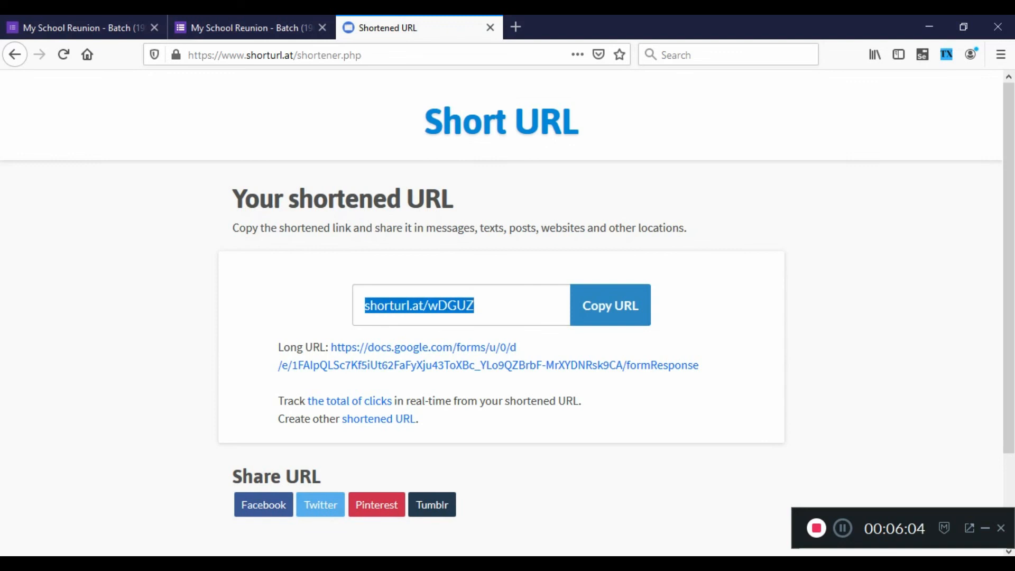
{"action": "left_click", "coordinate": [516, 27]}
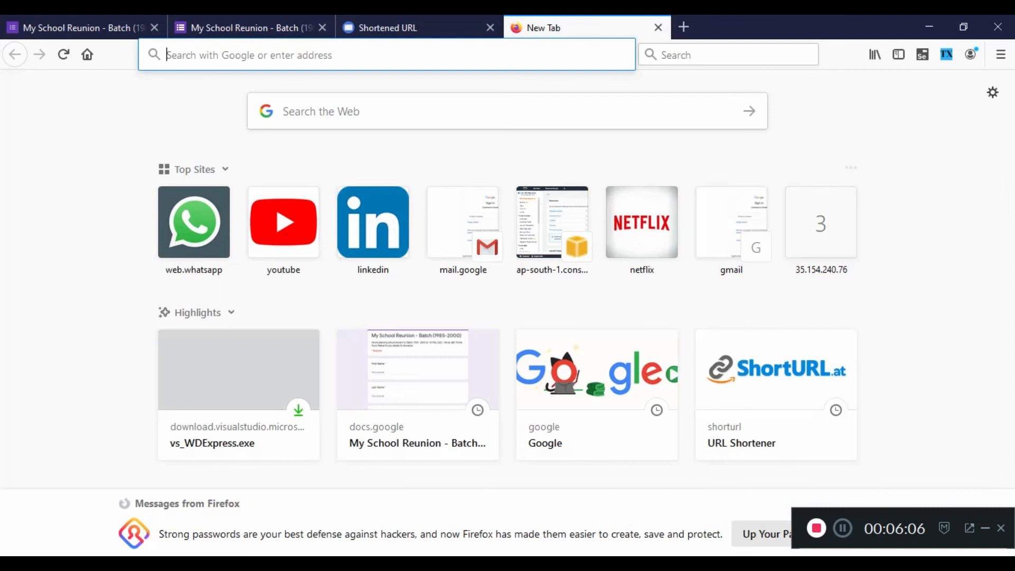
{"action": "key", "text": "ctrl+v"}
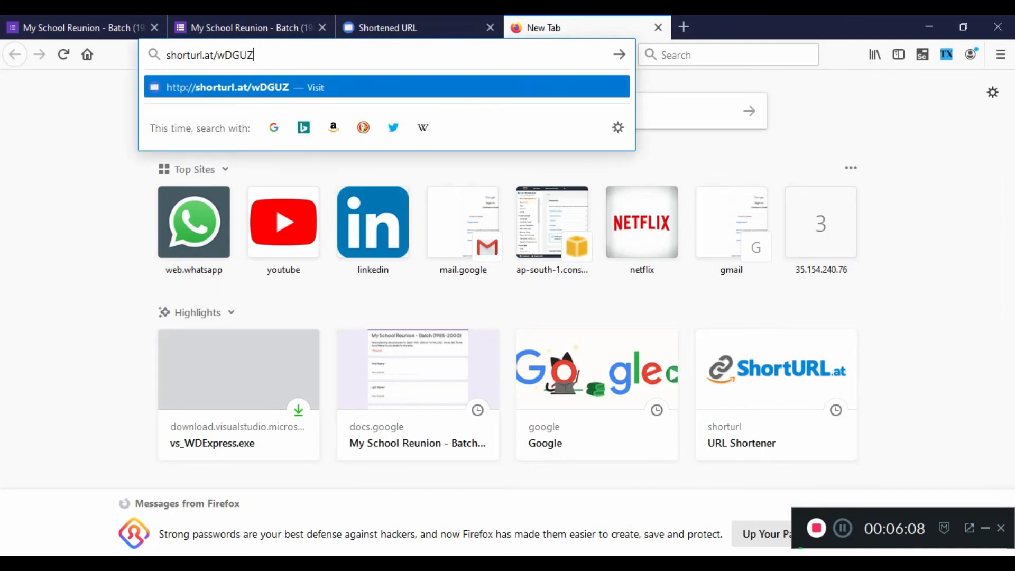
{"action": "key", "text": "Return"}
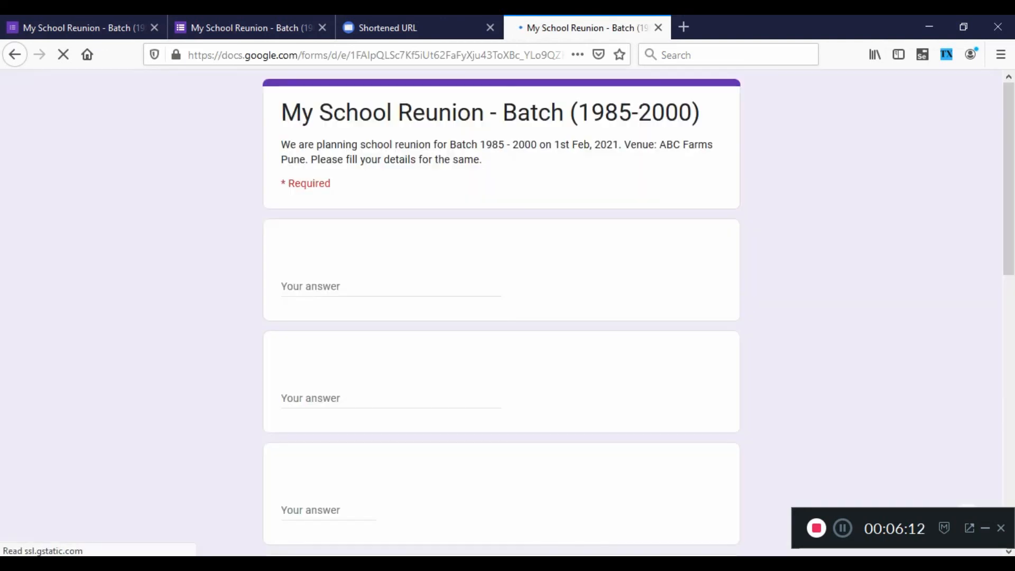
{"action": "scroll", "coordinate": [501, 312], "scroll_direction": "down", "scroll_amount": 3}
{"action": "scroll", "coordinate": [501, 312], "scroll_direction": "down", "scroll_amount": 9}
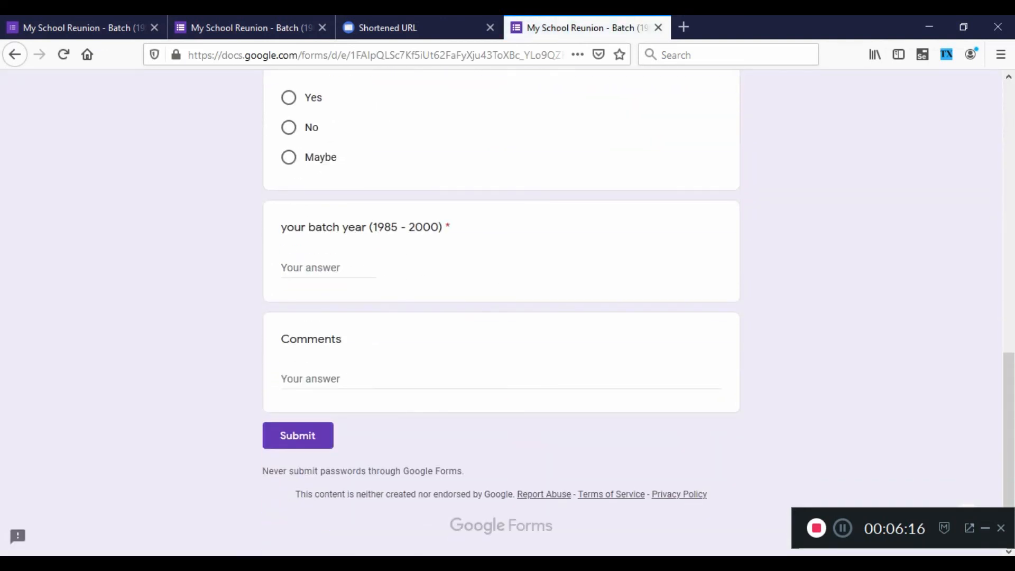
Go back to the form editor and stop the school reunion form from accepting responses.
{"action": "left_click", "coordinate": [84, 27]}
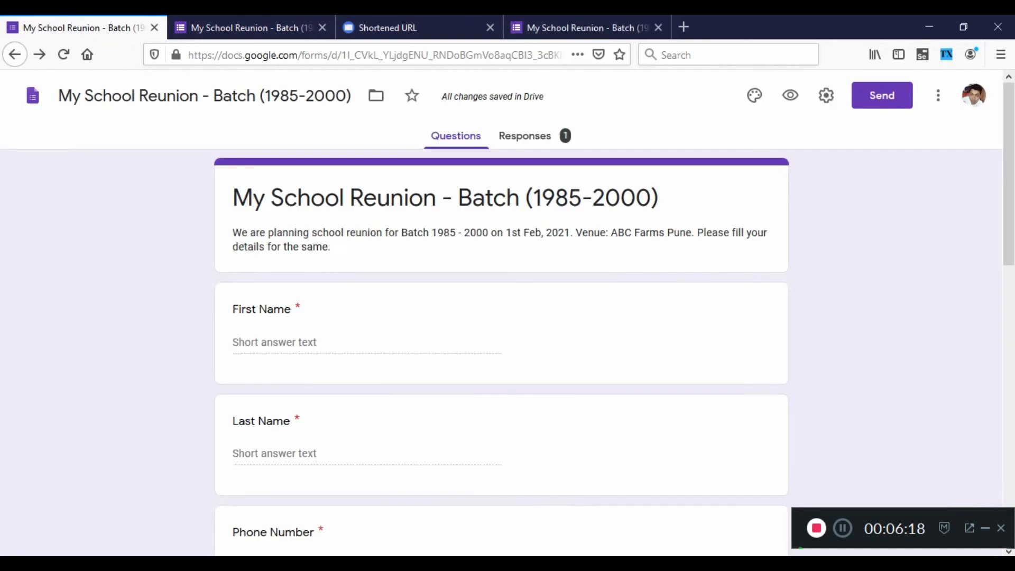
{"action": "scroll", "coordinate": [501, 349], "scroll_direction": "down", "scroll_amount": 10}
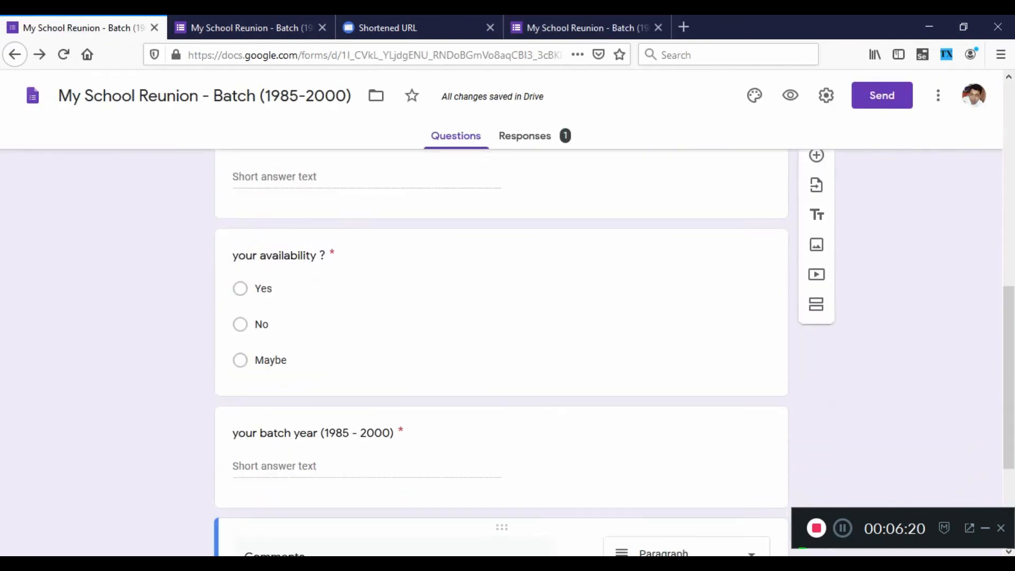
{"action": "scroll", "coordinate": [501, 349], "scroll_direction": "up", "scroll_amount": 10}
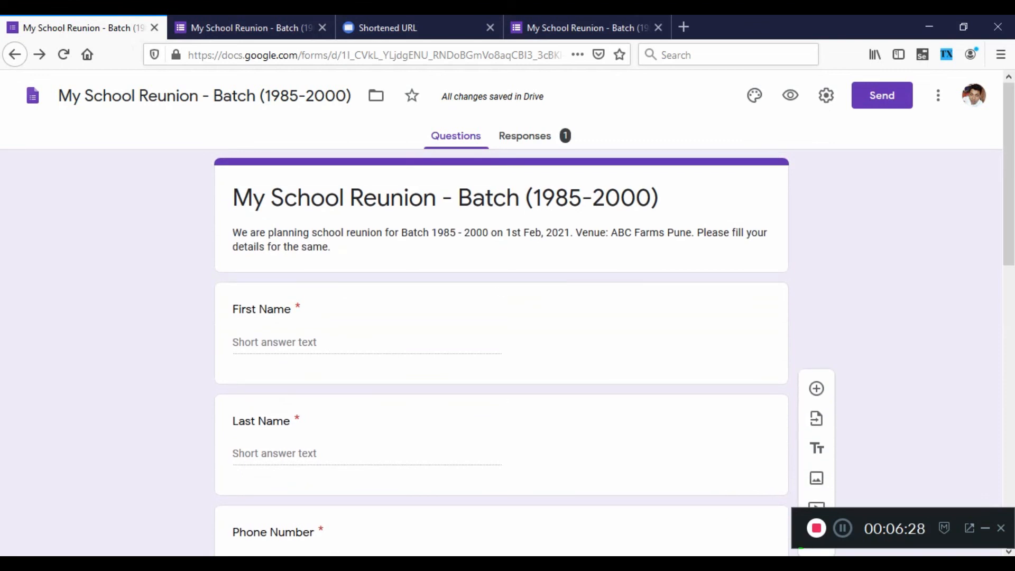
{"action": "left_click", "coordinate": [533, 136]}
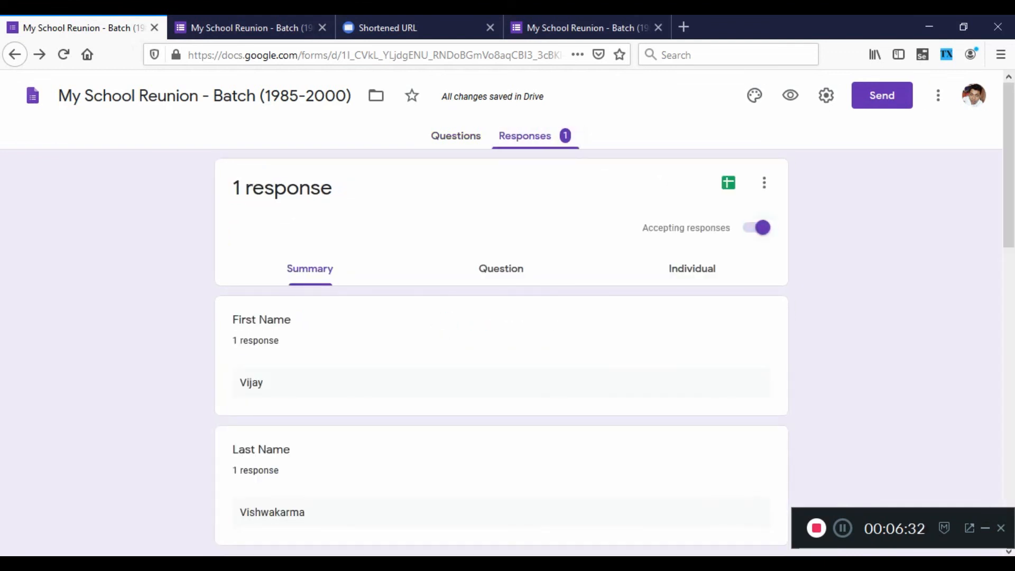
{"action": "left_click", "coordinate": [759, 228]}
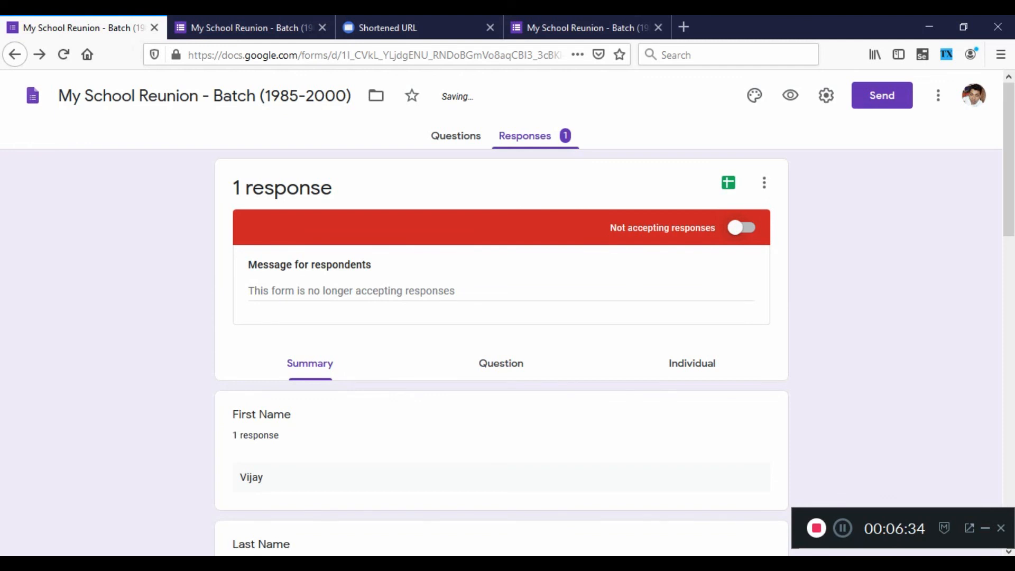